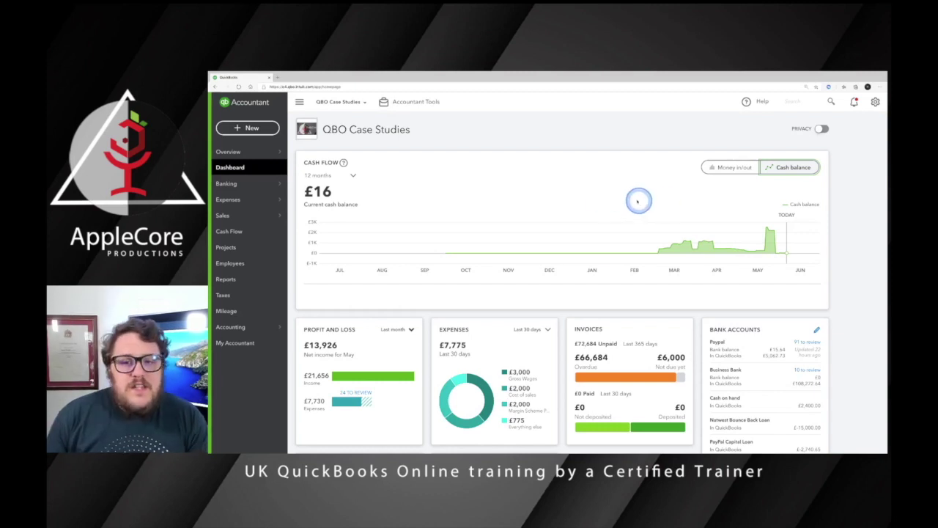
Review the bank accounts and their balances listed on the dashboard
scroll(637, 199, "down", 2)
scroll(642, 201, "down", 2)
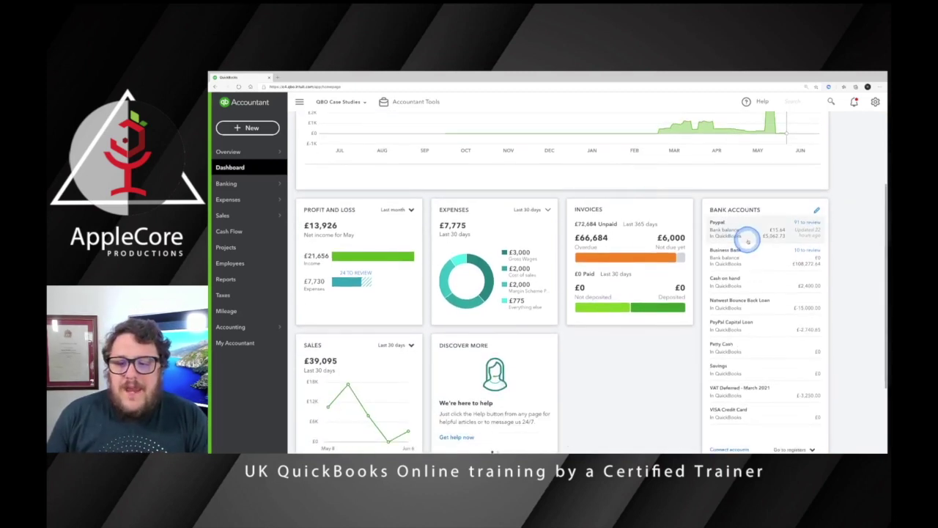
scroll(748, 240, "down", 2)
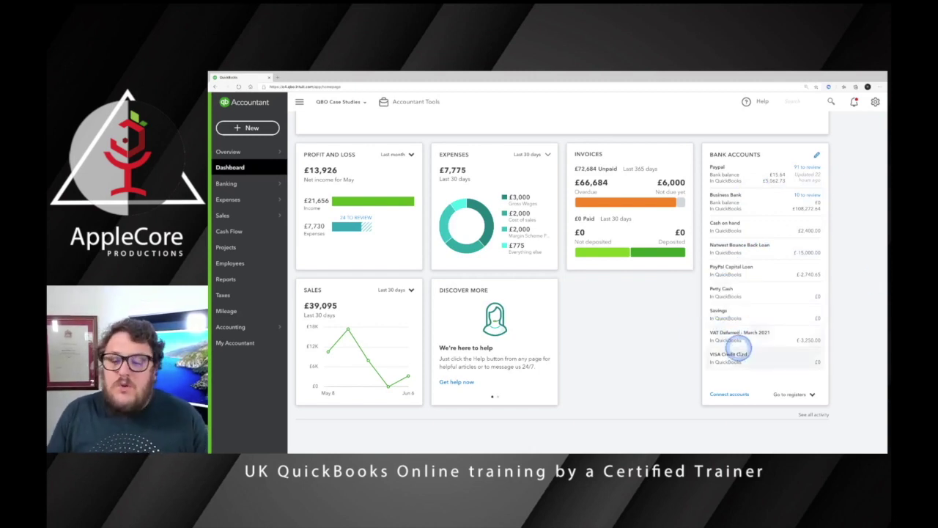
scroll(750, 280, "down", 1)
scroll(751, 280, "up", 1)
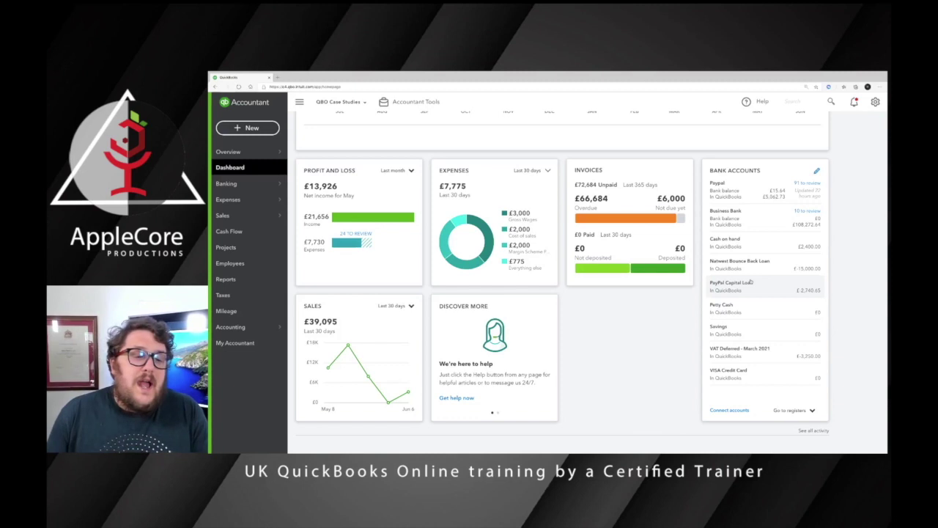
Create an account named "Directors Loan Account / Drawing" in the chart of accounts, with account type Cash at bank and in hand
mouse_move(241, 184)
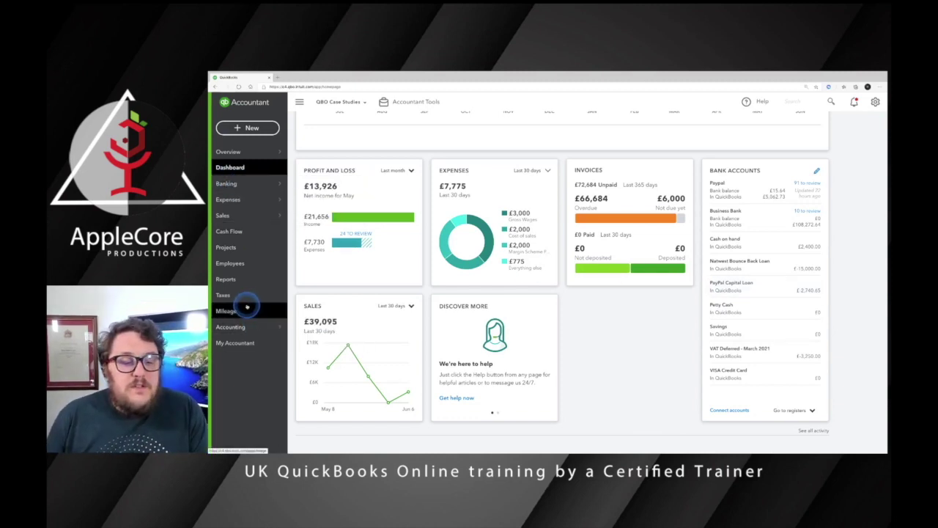
mouse_move(247, 327)
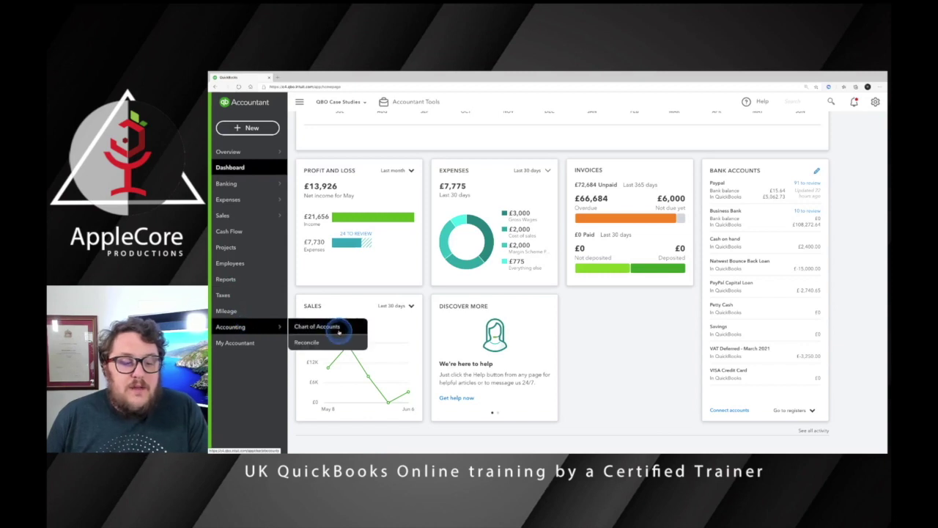
left_click(332, 330)
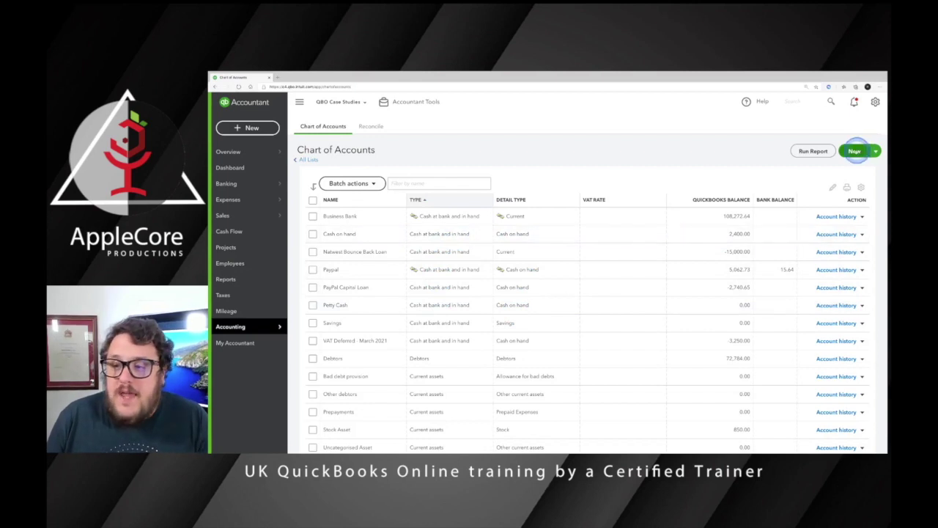
left_click(855, 151)
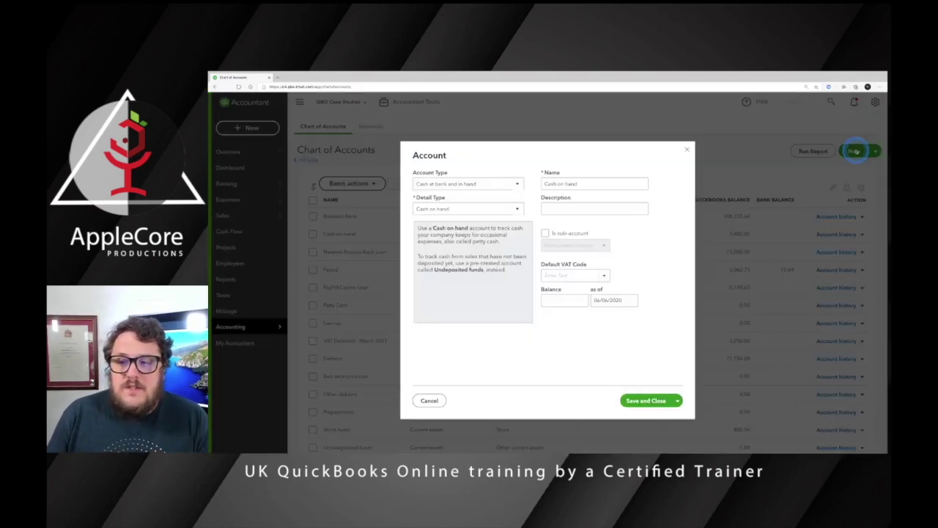
left_click(591, 176)
left_click(525, 199)
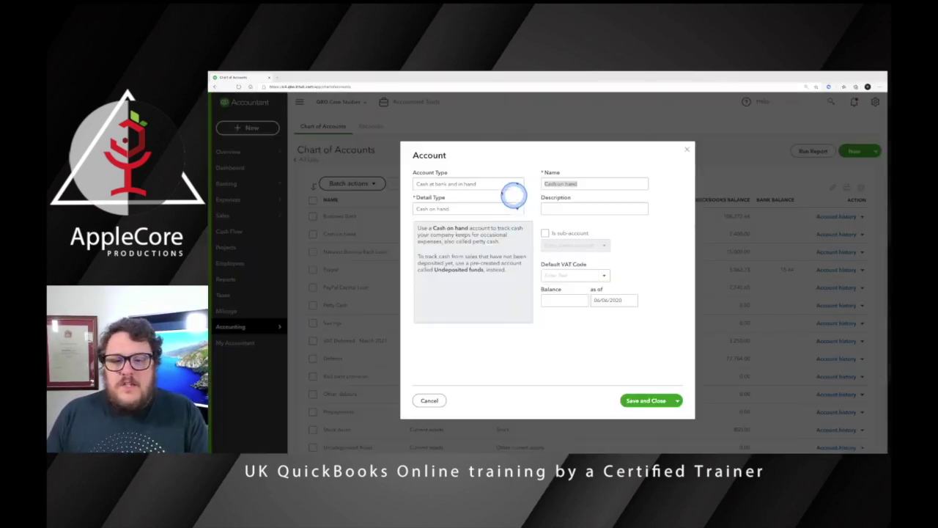
left_click(477, 184)
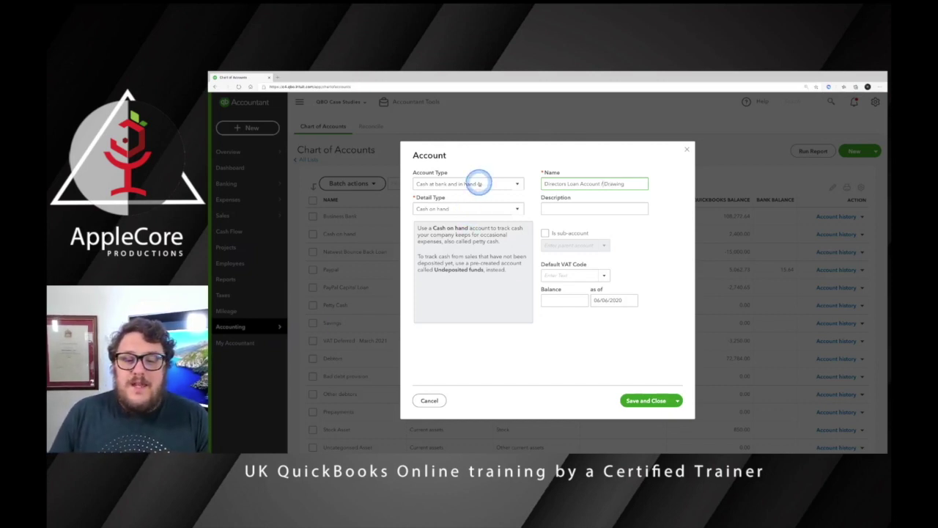
left_click(473, 209)
left_click(434, 217)
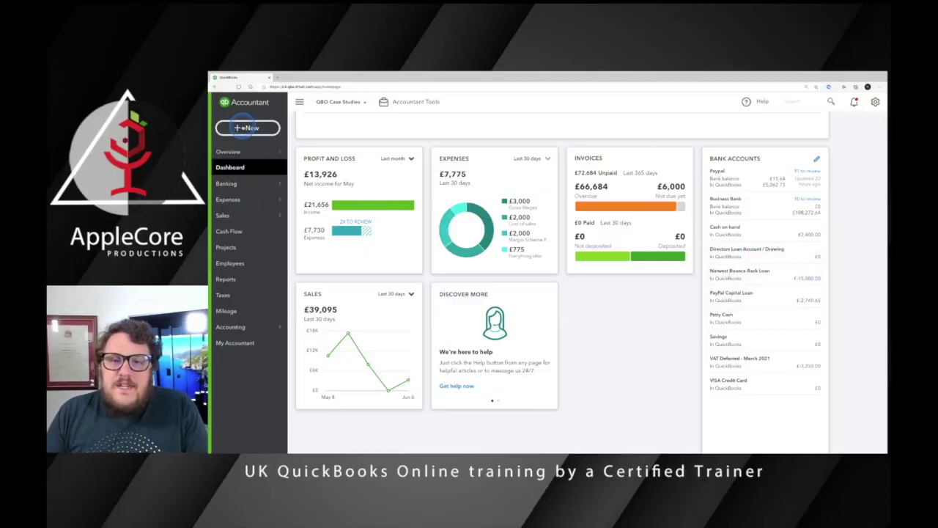
Start a new expense with Directors Loan Account / Drawing as the payment account
left_click(247, 128)
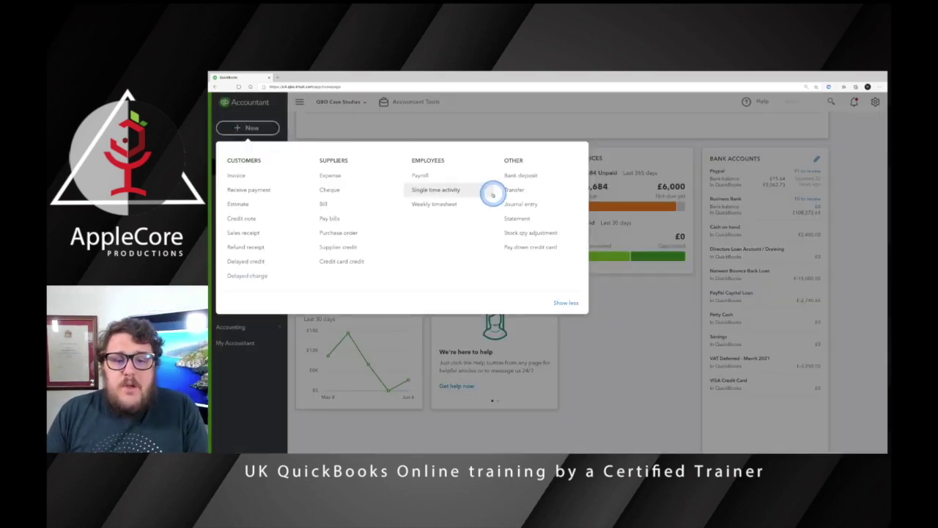
left_click(340, 179)
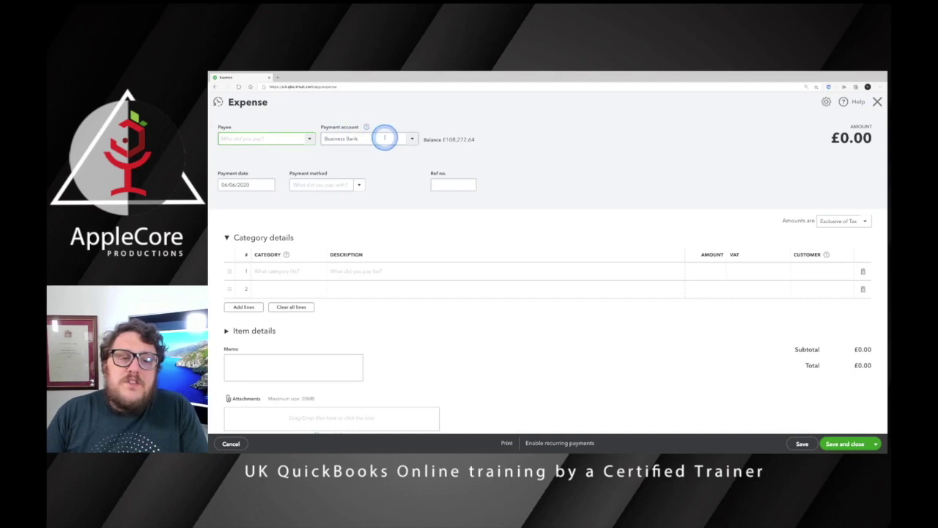
left_click(412, 140)
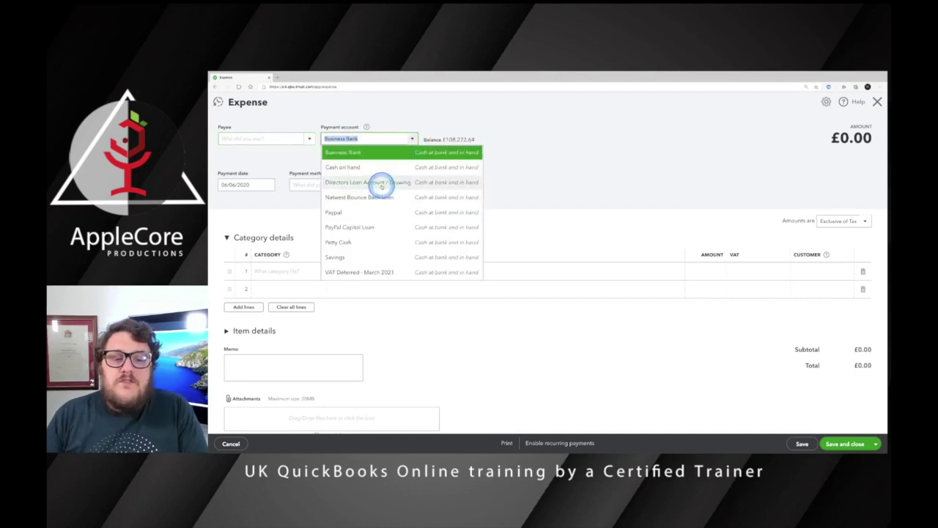
left_click(381, 186)
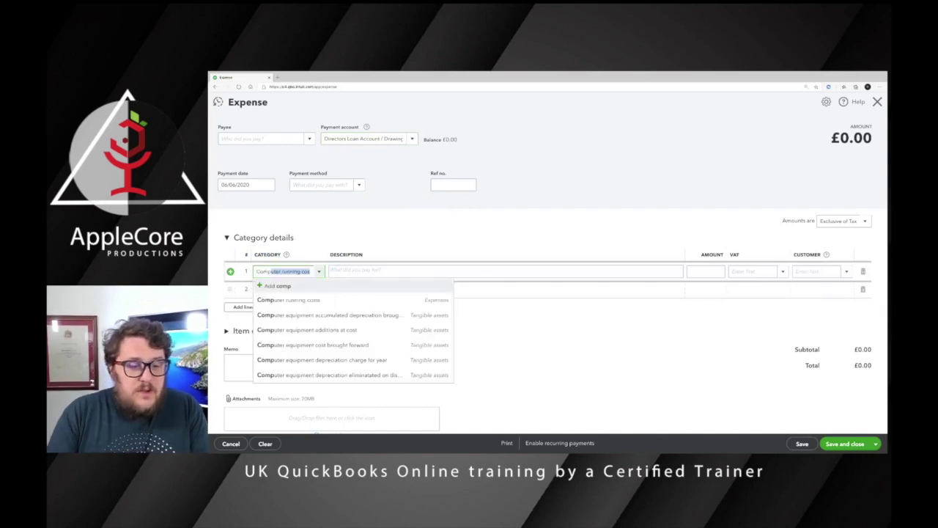
Enter a "New Laptop" line under Computer equipment additions at cost for 1000 with 20.0% S VAT, and switch the amounts to Inclusive of Tax
key("Down")
key("Down")
key("Down")
key("Tab")
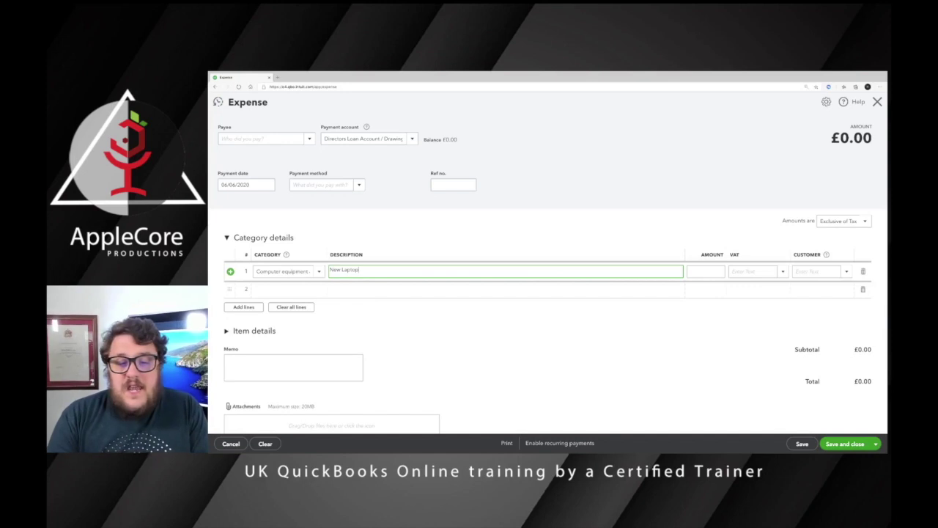
key("Tab")
type("1")
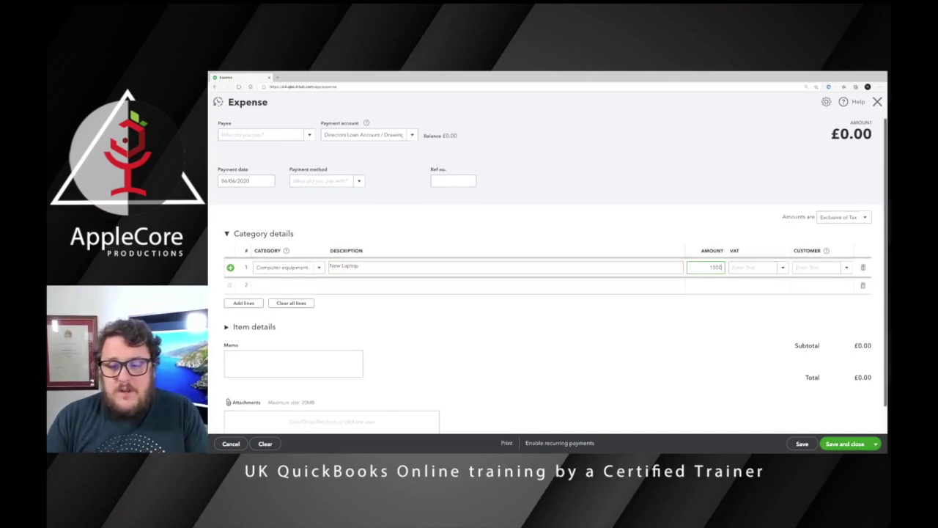
key("Tab")
left_click(844, 217)
left_click(840, 236)
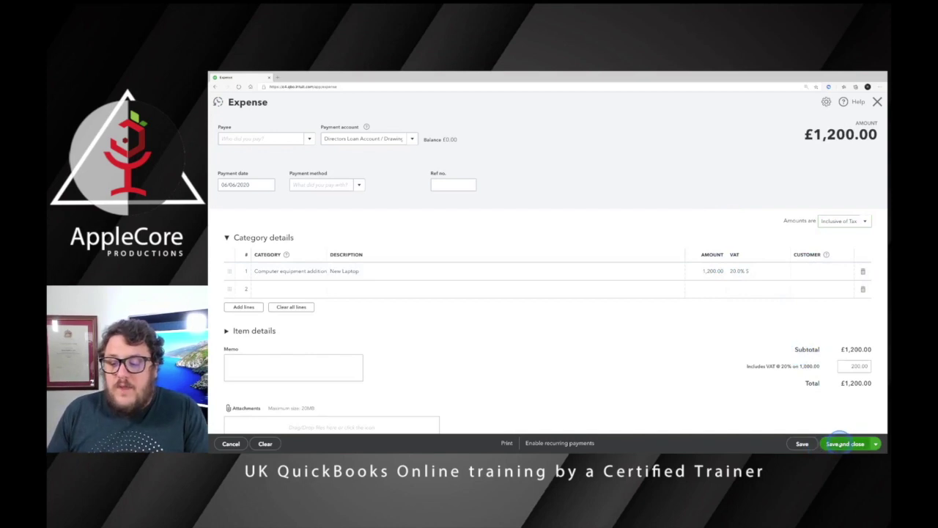
Save and close the laptop expense, and open the history of the Directors Loan Account / Drawing from the dashboard
left_click(843, 443)
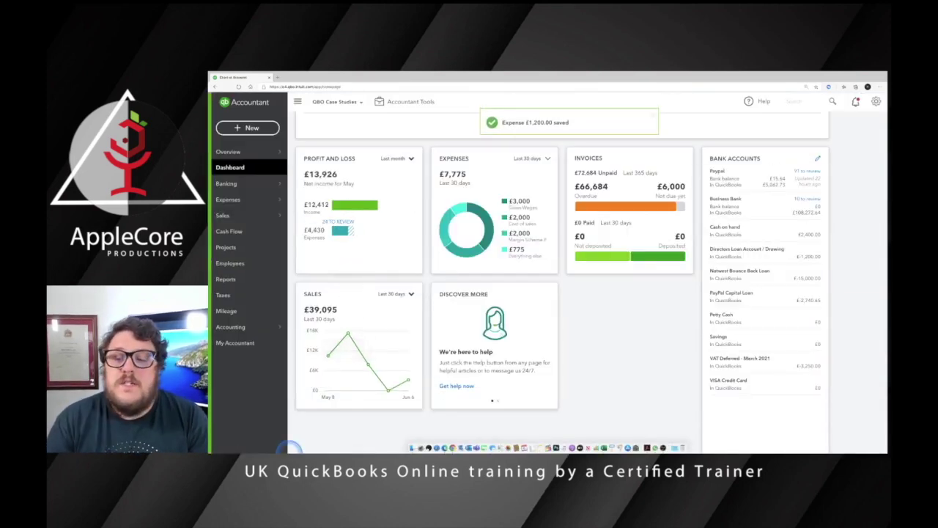
left_click(755, 252)
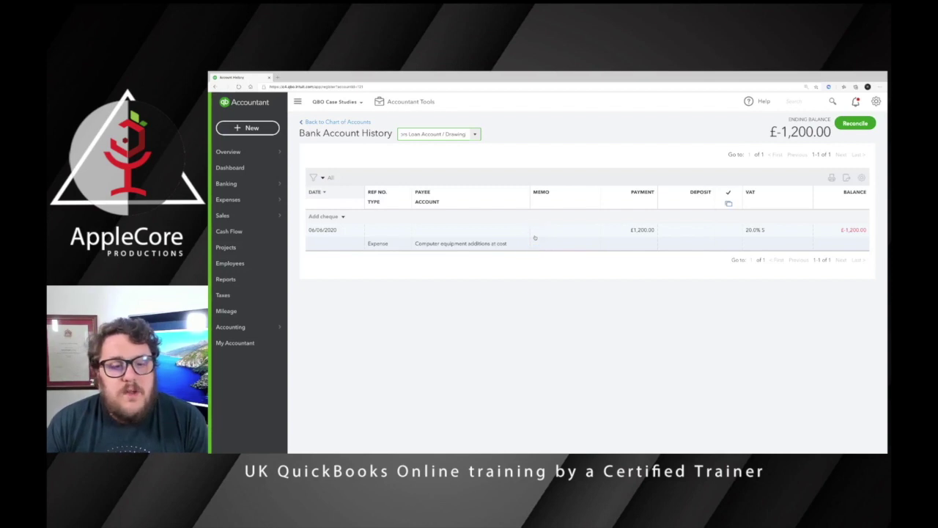
Open the Business Bank transactions awaiting review in Banking and sort them by description
left_click(261, 183)
scroll(527, 275, "down", 2)
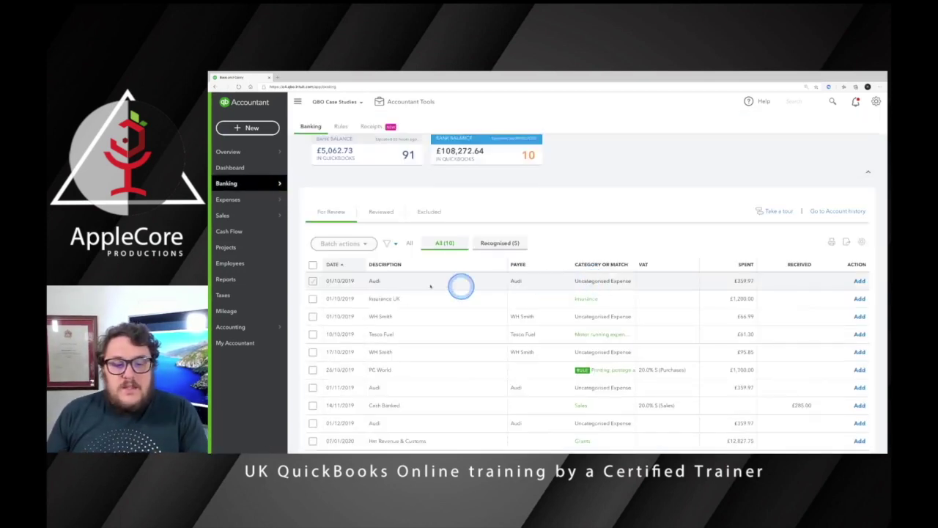
scroll(561, 289, "down", 1)
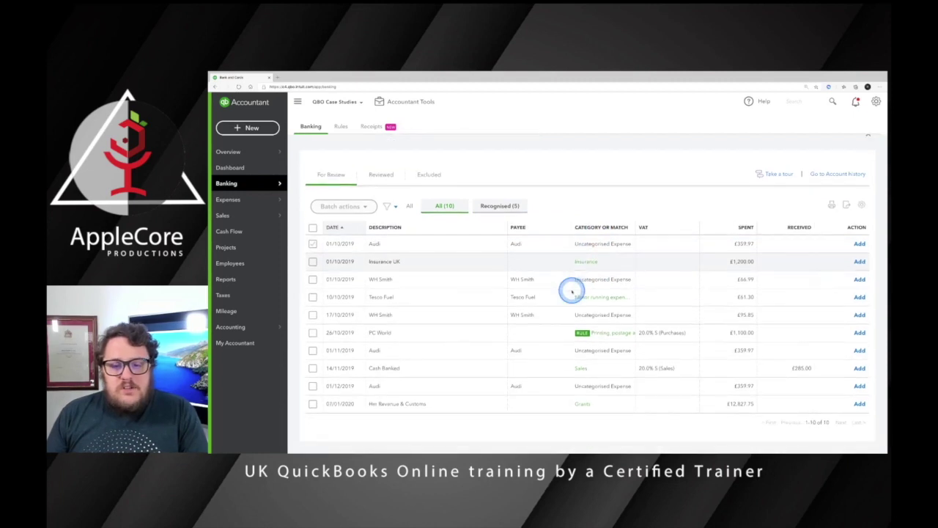
left_click(385, 228)
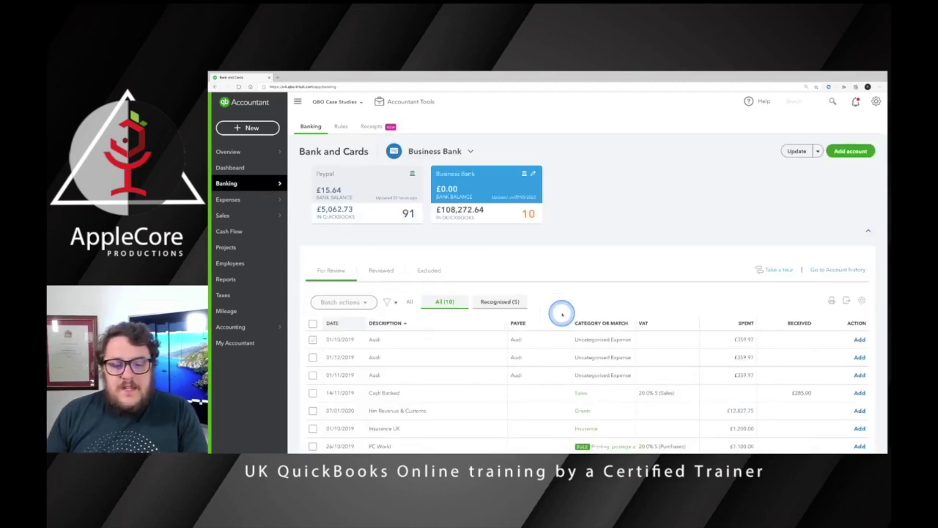
scroll(561, 313, "down", 1)
scroll(562, 314, "down", 1)
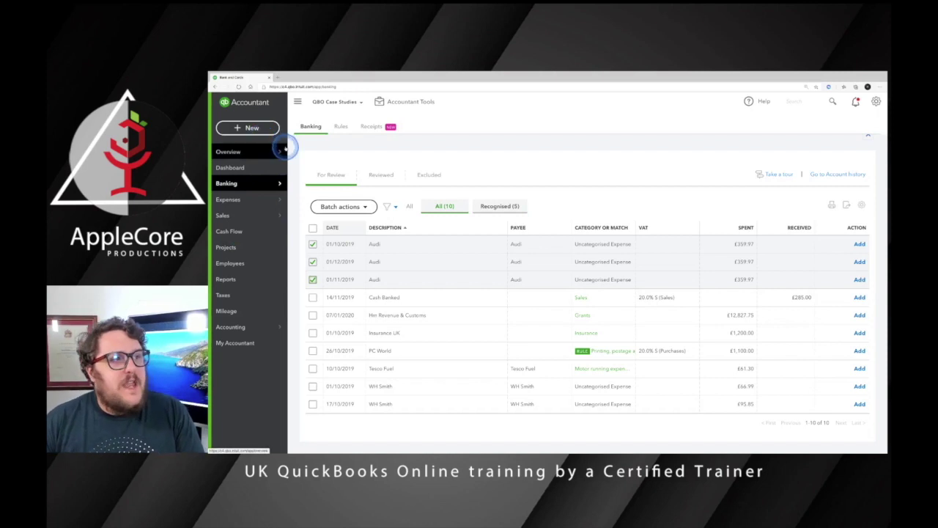
mouse_move(286, 149)
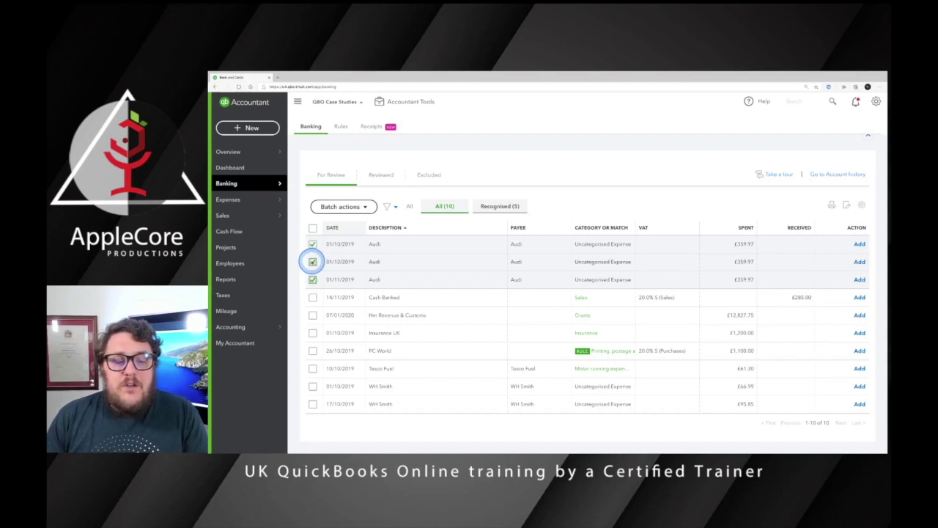
left_click(359, 206)
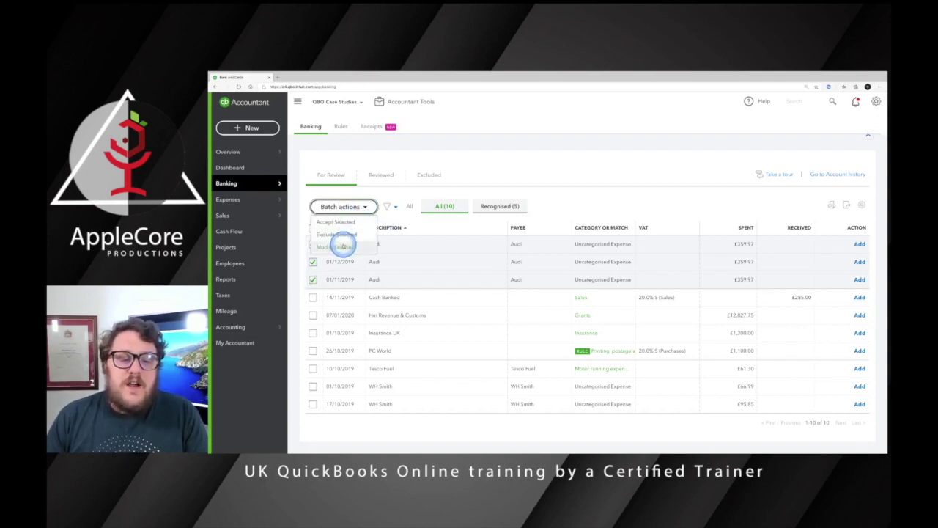
left_click(342, 246)
left_click(577, 250)
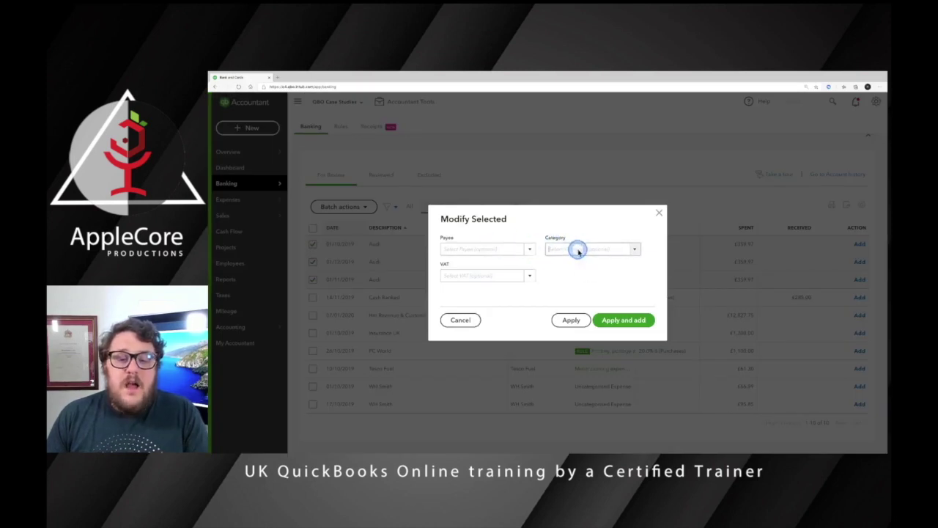
type("Draw")
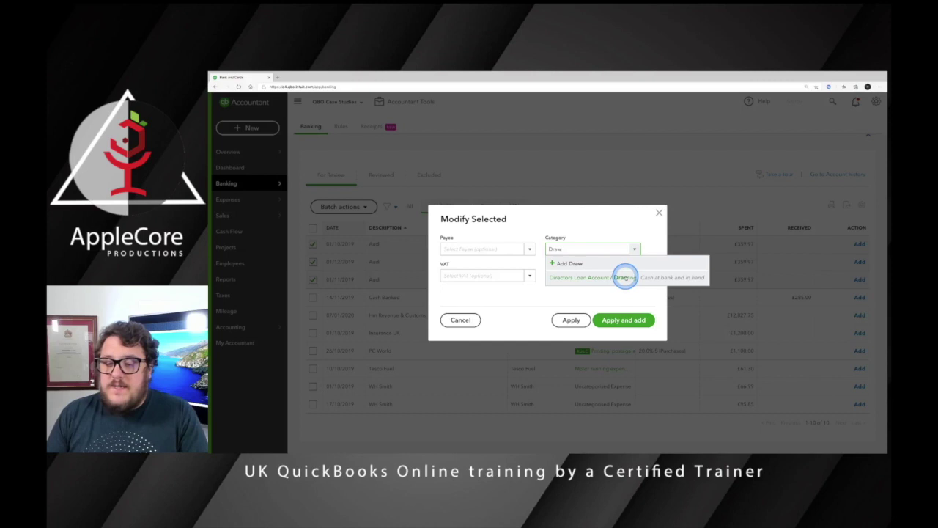
left_click(569, 264)
left_click(687, 149)
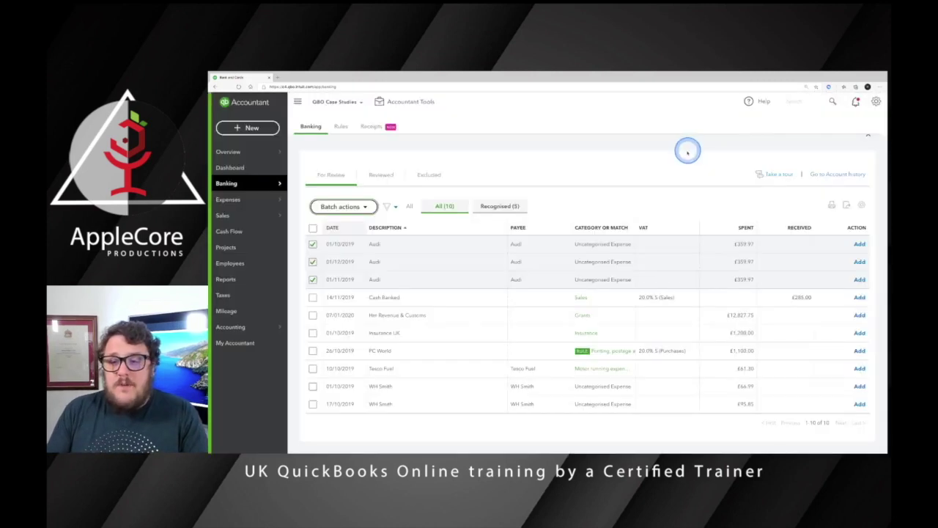
left_click(312, 279)
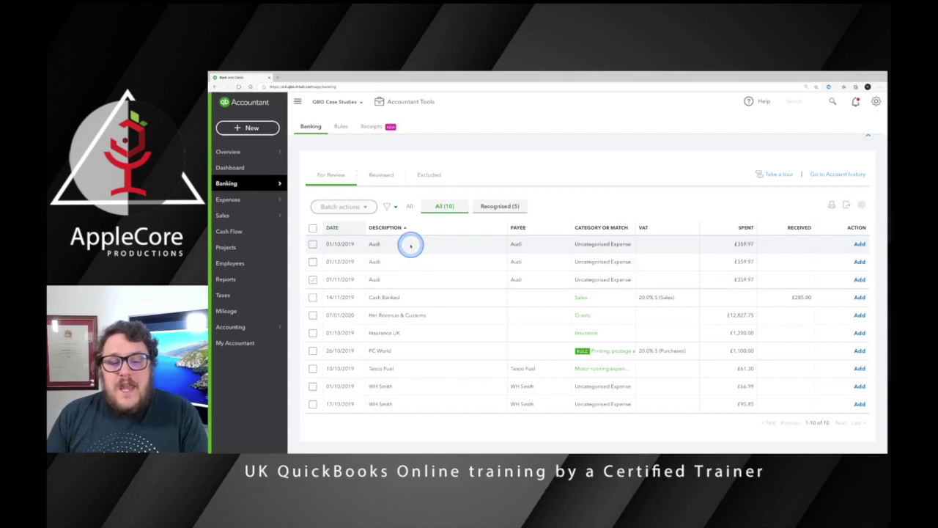
Categorise the 01/10/2019 Audi transaction as Directors Loan Account / Drawing
left_click(473, 245)
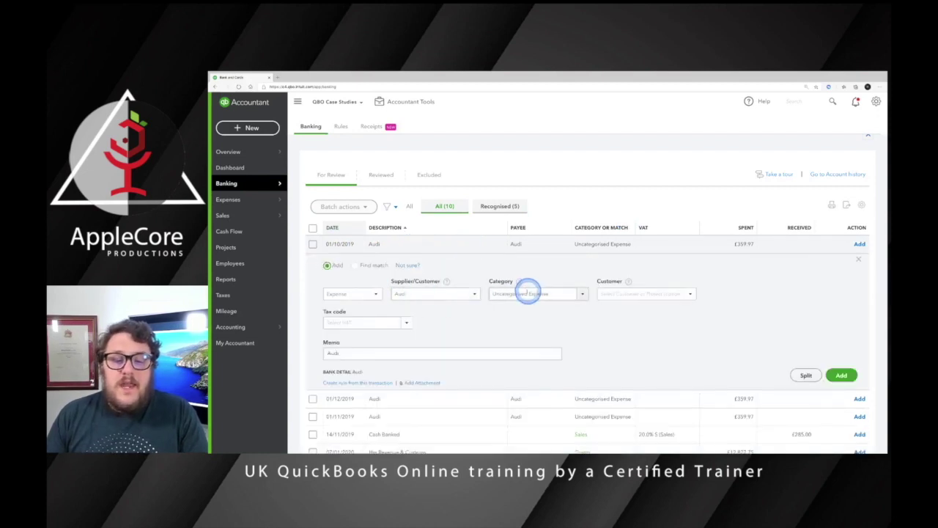
left_click(523, 294)
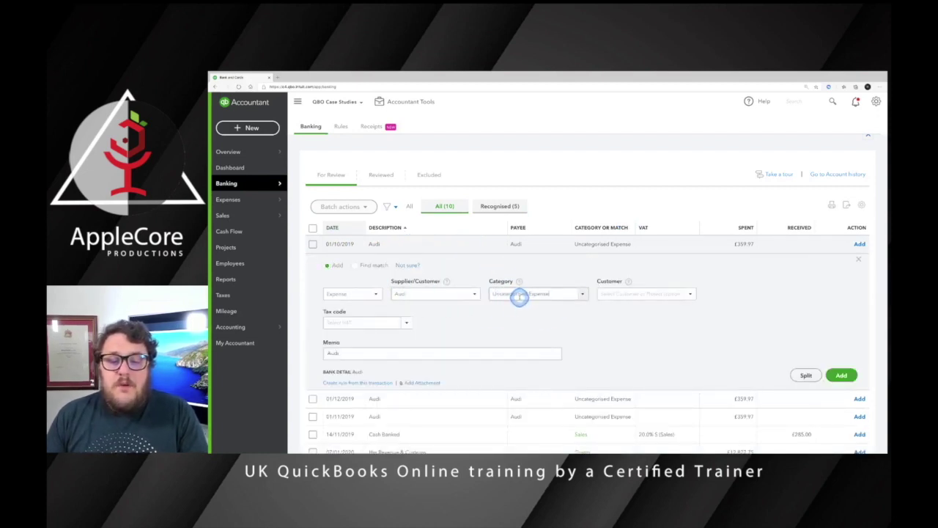
type("draw")
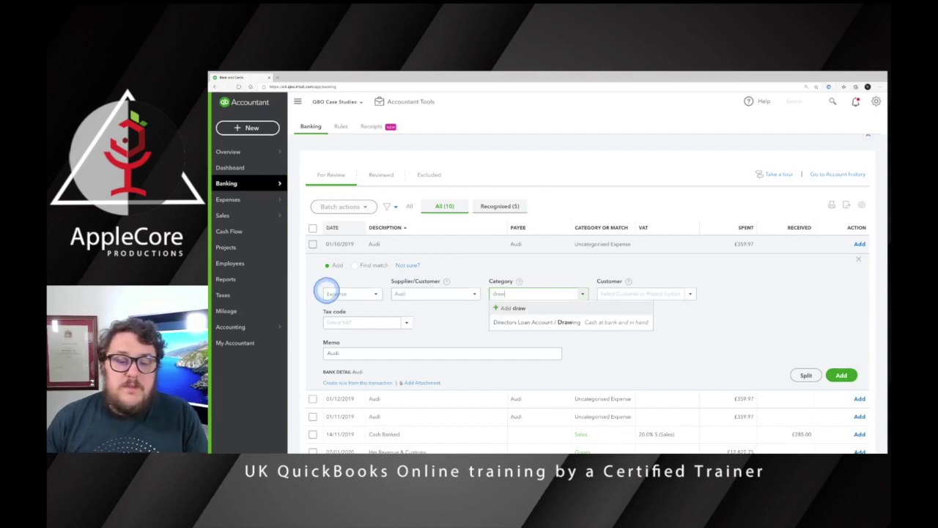
left_click(540, 321)
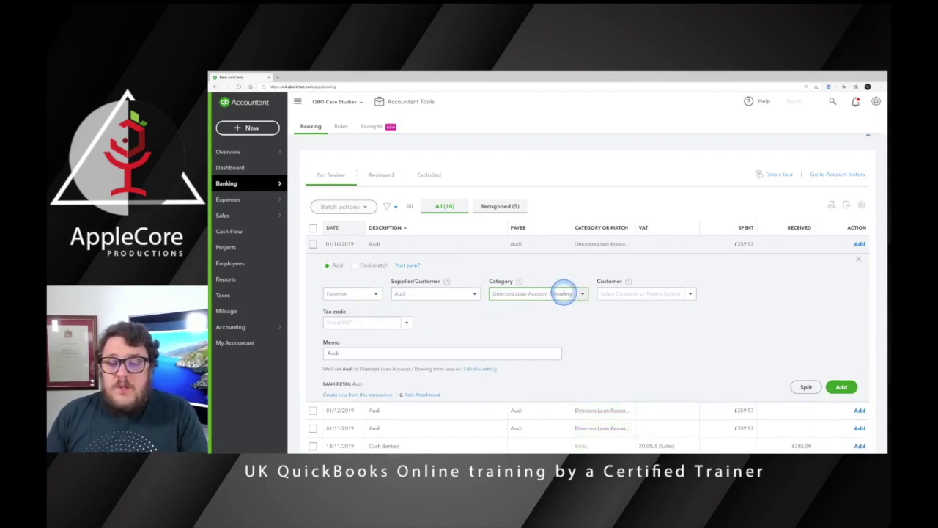
Set No VAT (Purchases) as the Audi transaction's tax code and the account's default, and add the transaction
left_click(372, 325)
type("no")
key("Return")
left_click(419, 383)
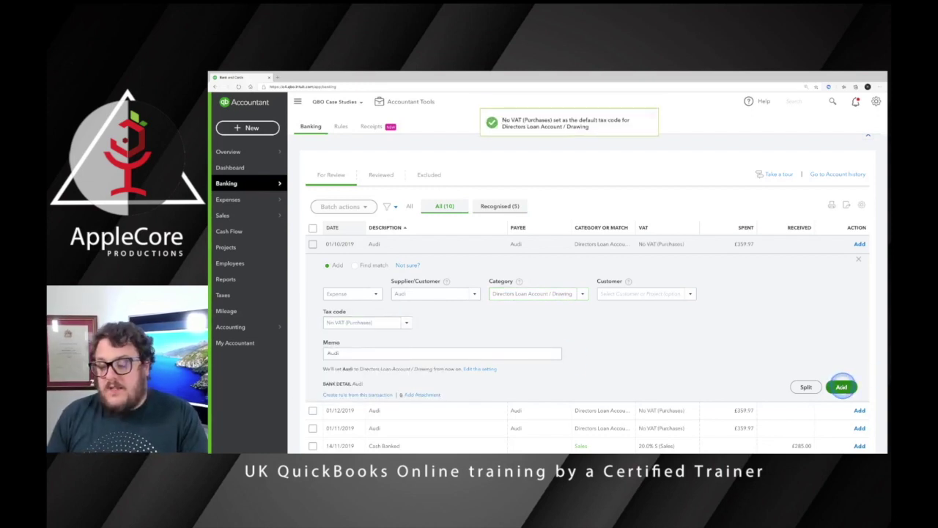
left_click(842, 387)
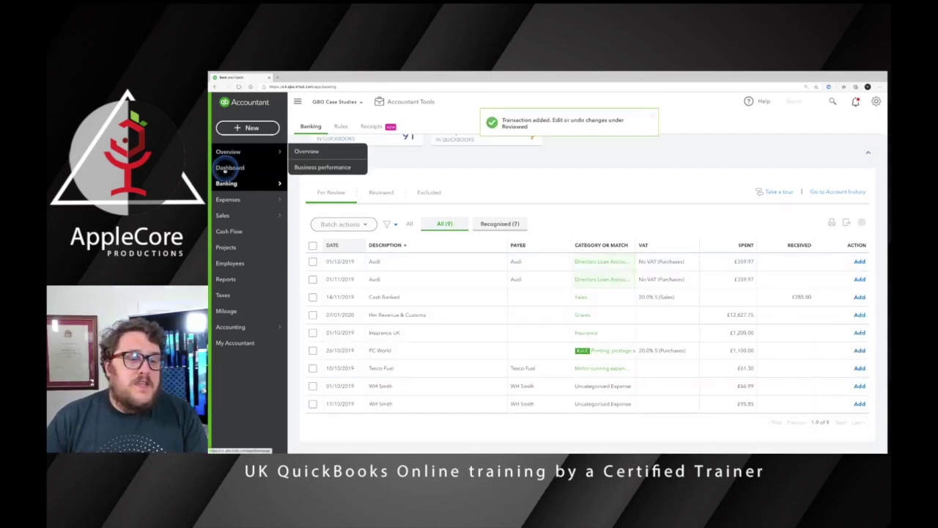
Review the history of the Directors Loan Account / Drawing from the dashboard, and return to the dashboard
left_click(233, 167)
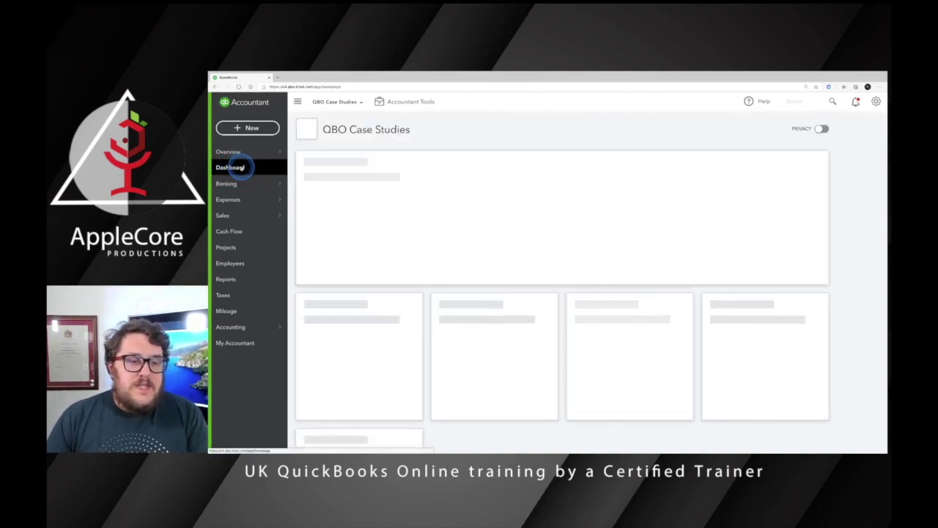
left_click(759, 422)
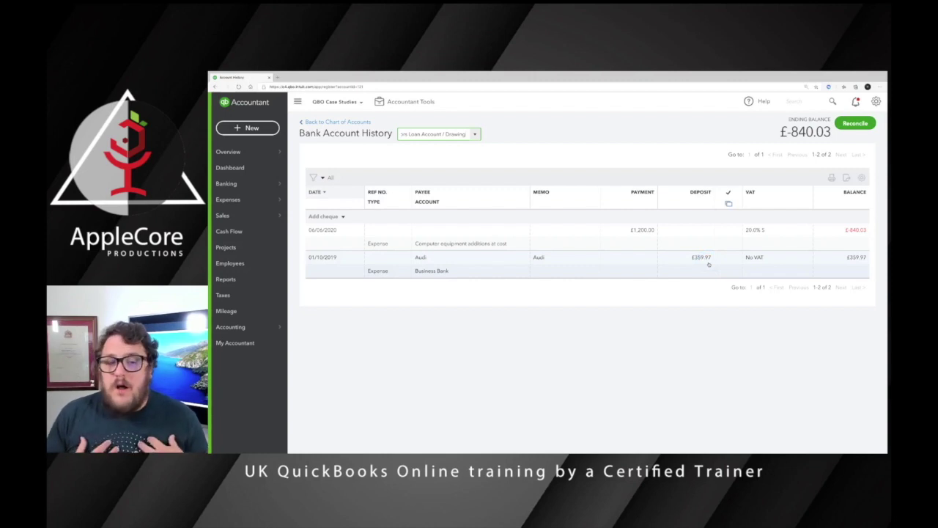
key("alt+Left")
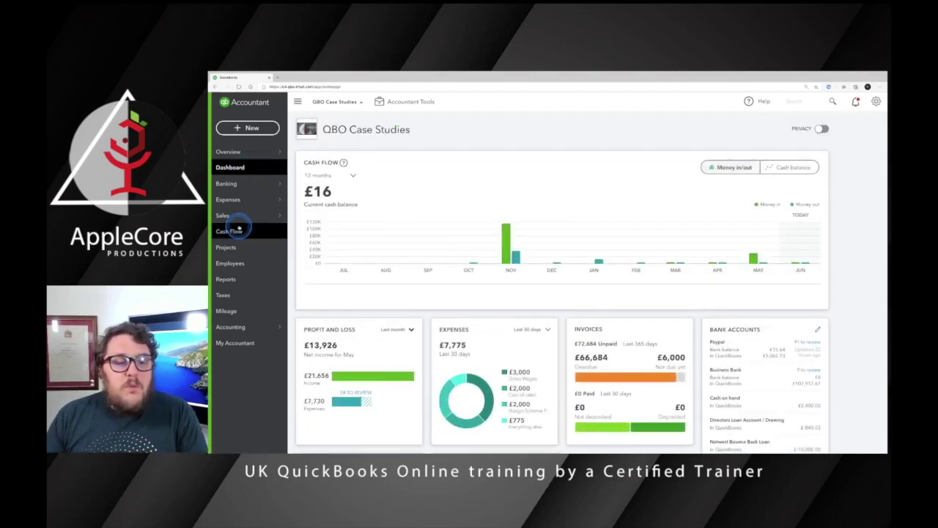
Add the Audi transactions of 01/12/2019 and 01/11/2019 to Directors Loan Account / Drawing in Banking, and dismiss the suggested rule
mouse_move(235, 184)
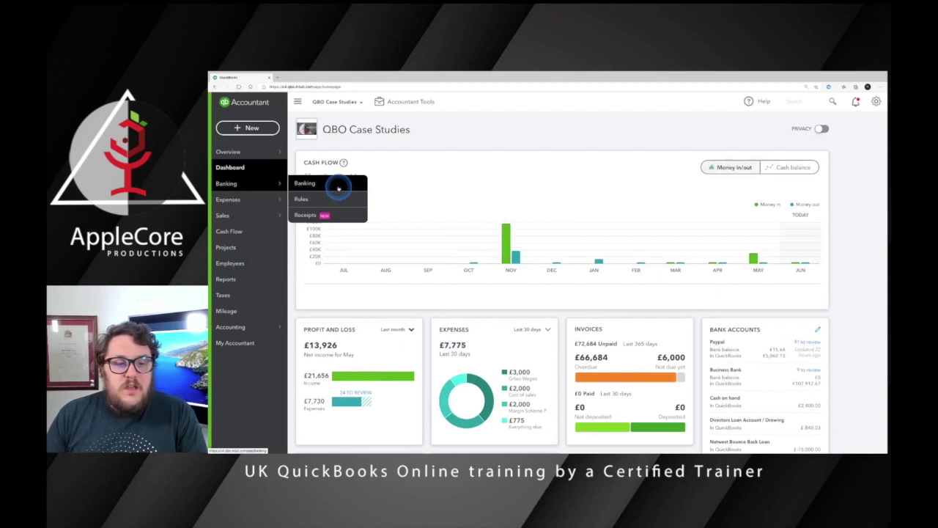
left_click(338, 189)
left_click(627, 339)
left_click(862, 341)
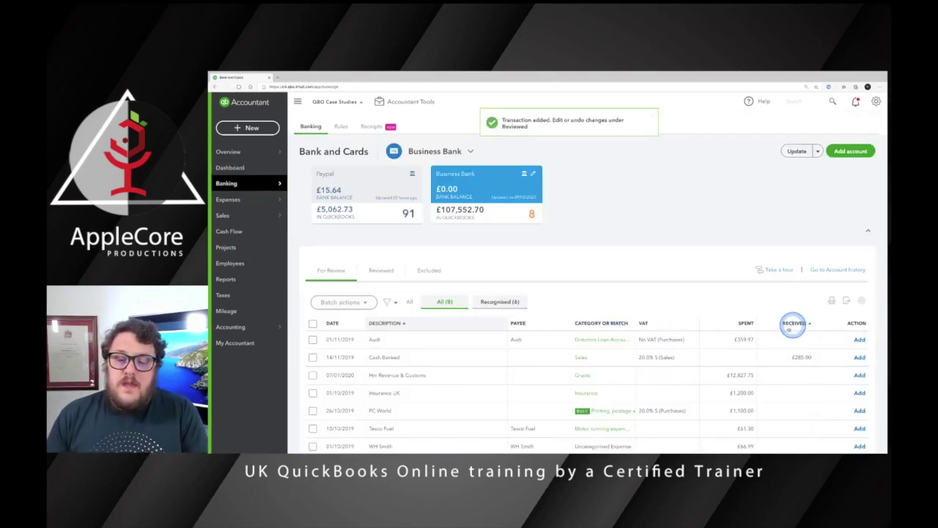
left_click(671, 340)
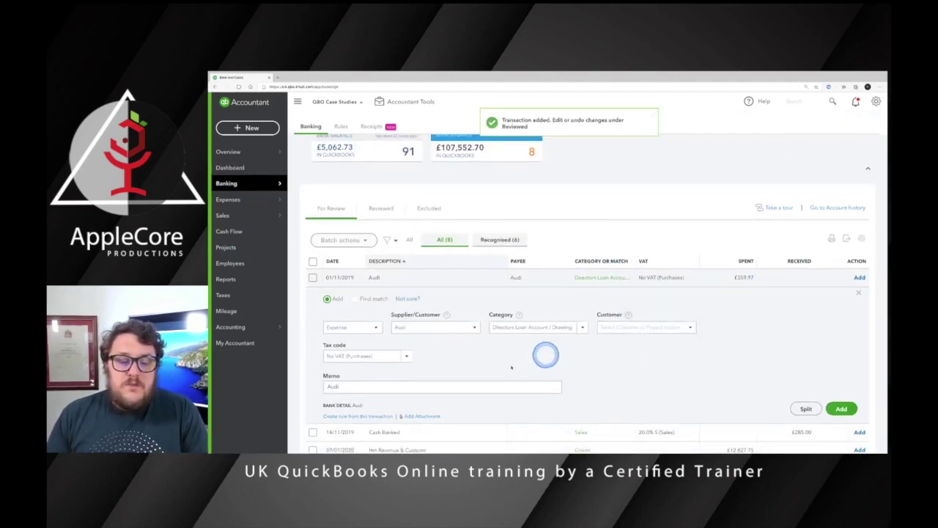
left_click(859, 277)
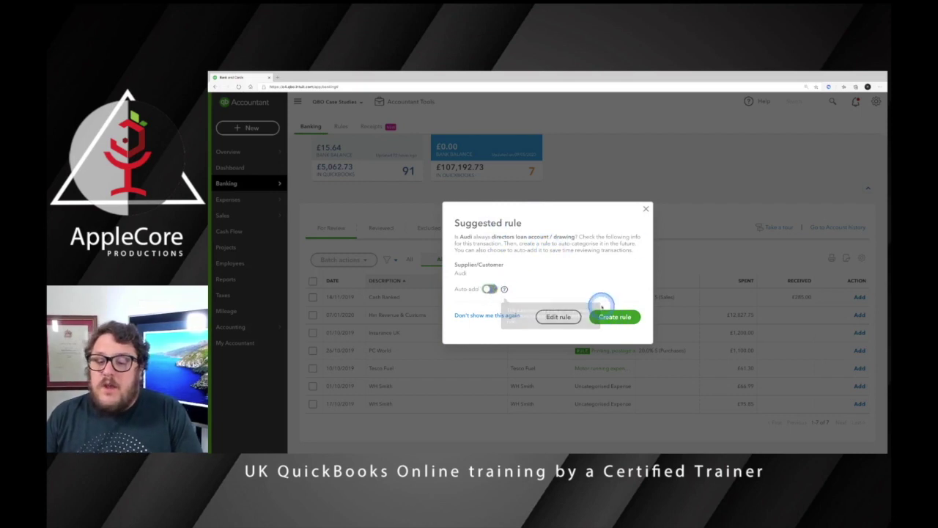
left_click(646, 209)
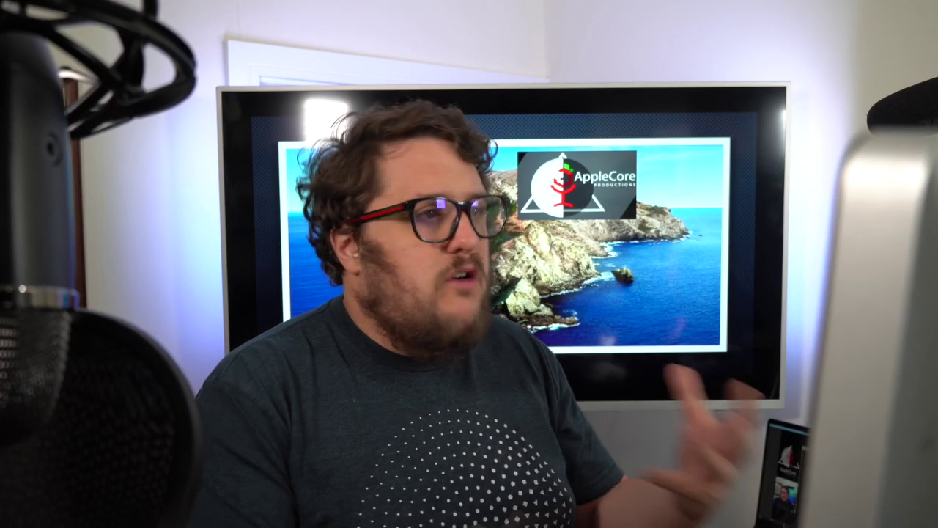
Split the Tesco Fuel transaction between Motor running expenses at 20.0% S (Purchases) and Directors Loan Account / Drawing with No VAT (Purchases)
left_click(377, 370)
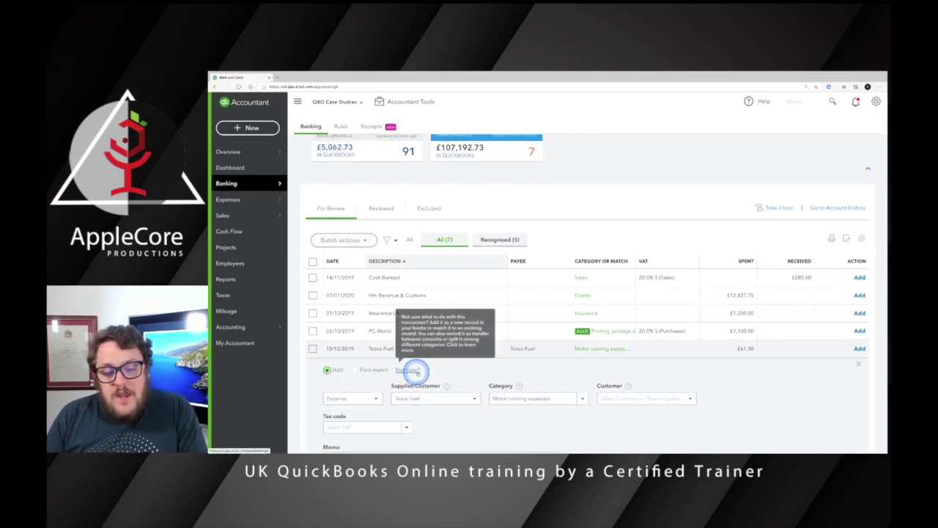
scroll(660, 381, "down", 1)
left_click(751, 378)
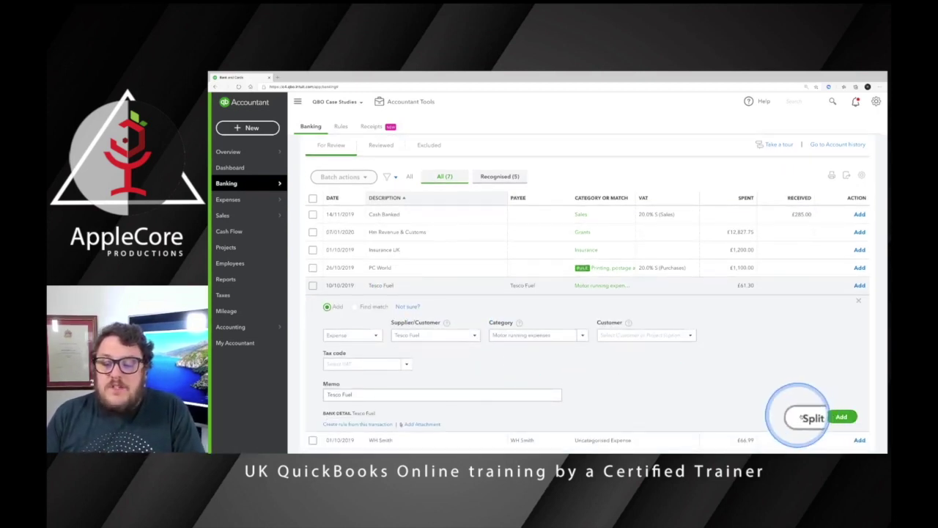
left_click(806, 416)
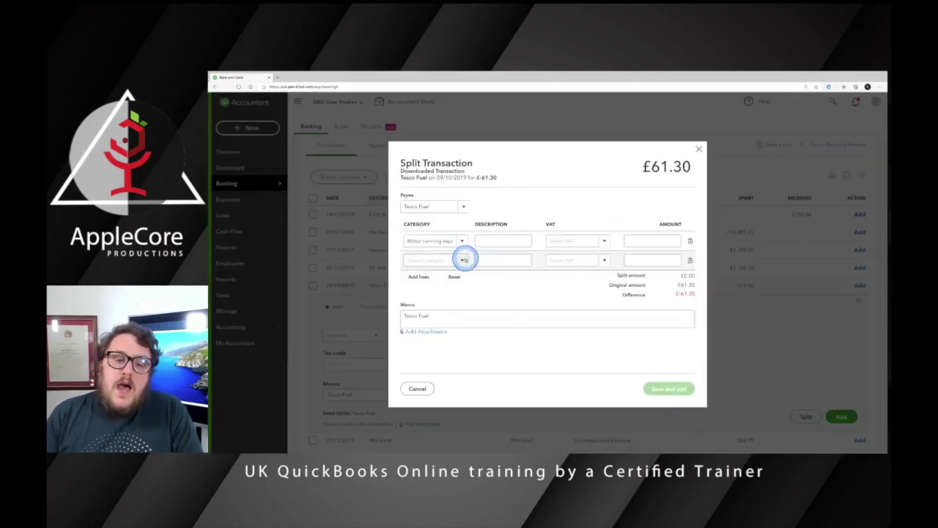
left_click(462, 259)
type("Directors Salary")
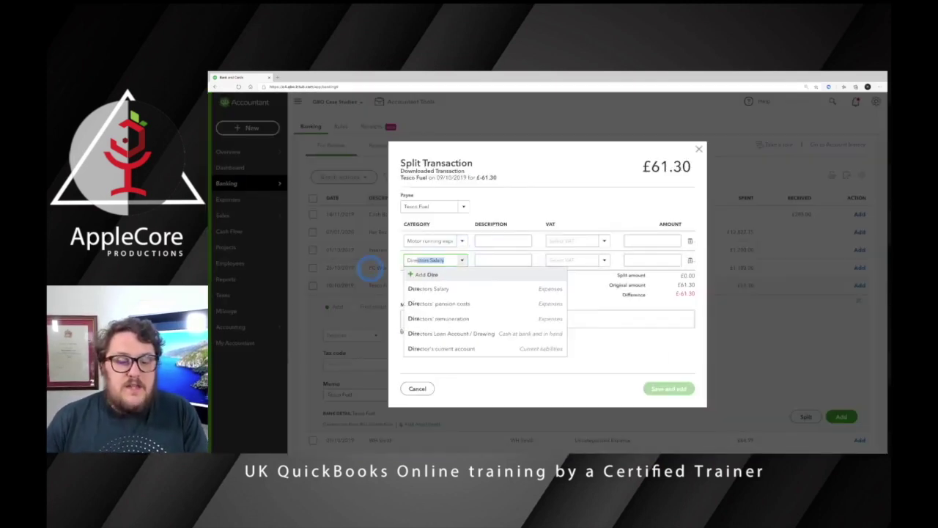
left_click(419, 270)
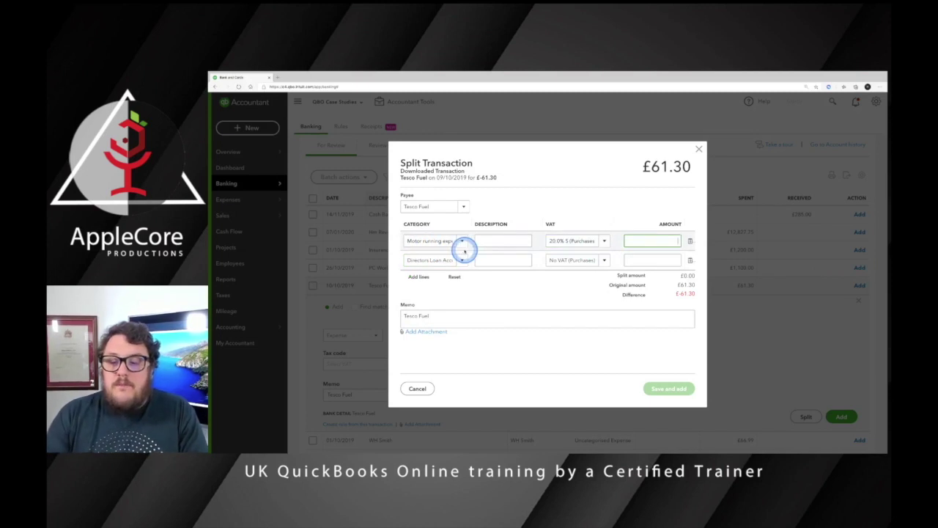
Allocate £60.00 to motor running expenses and £1.30 to the directors loan account, and save and add the split
key("Tab")
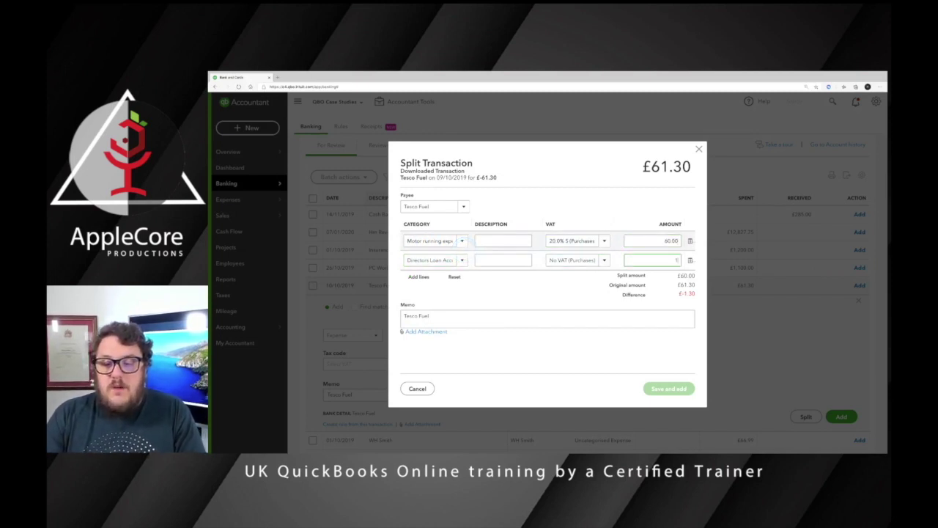
type("1.3")
key("Tab")
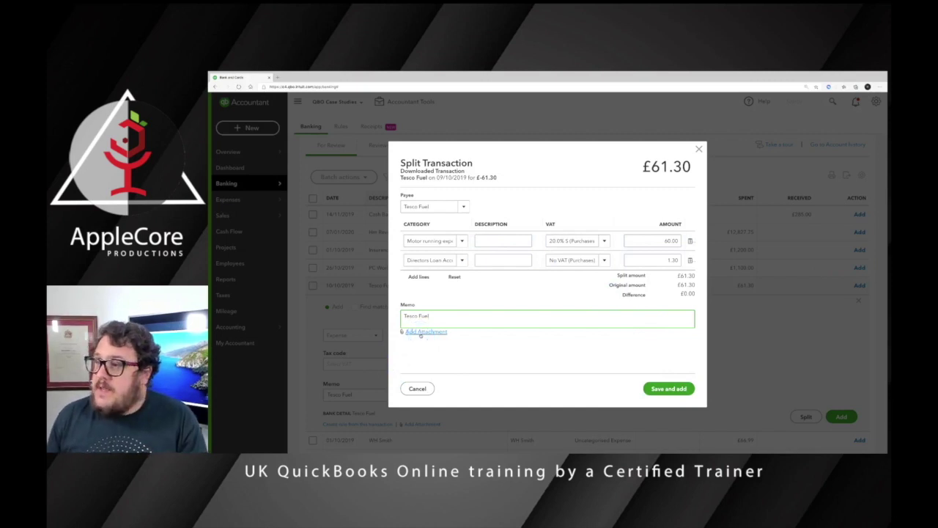
left_click(668, 389)
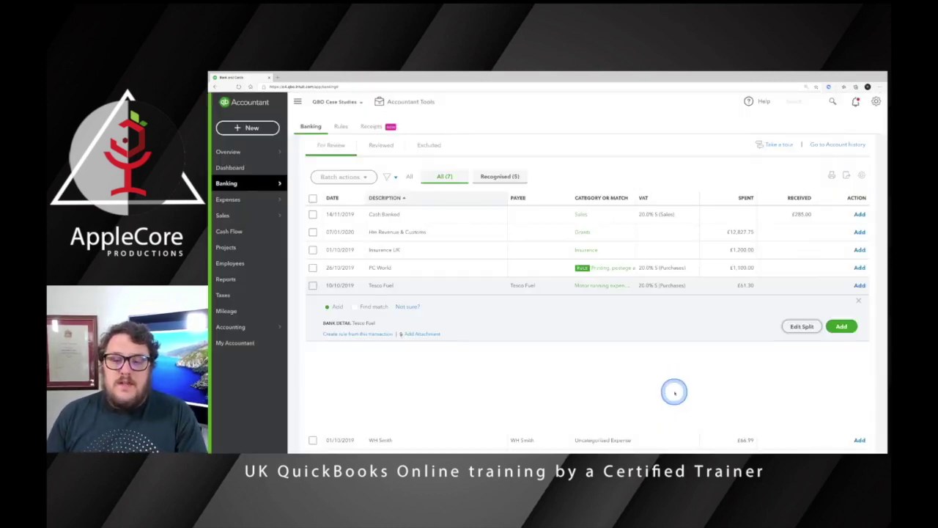
Open the Directors Loan Account / Drawing history from the dashboard to check the personal spending entries
left_click(232, 175)
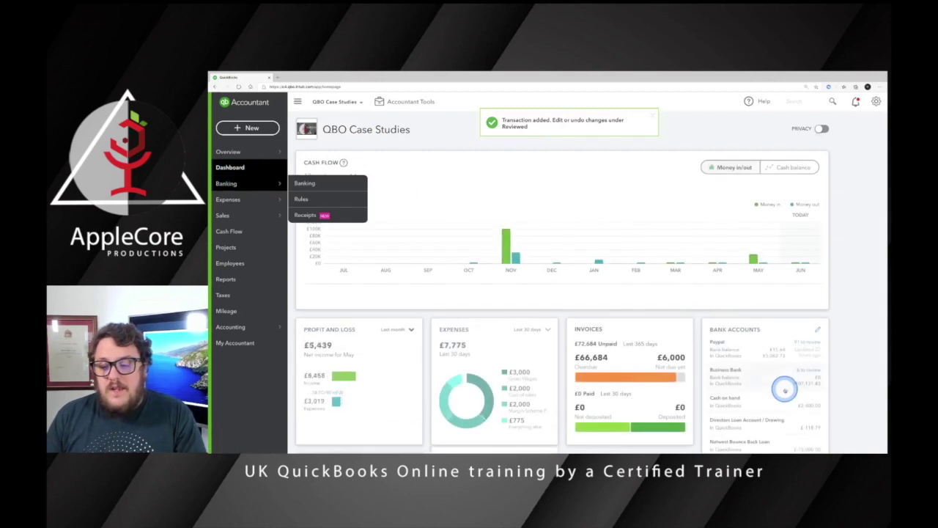
left_click(785, 400)
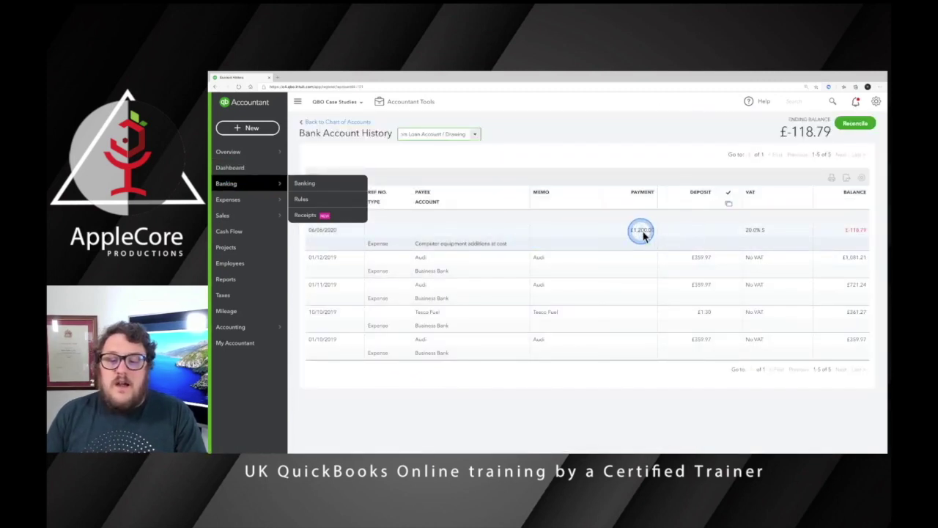
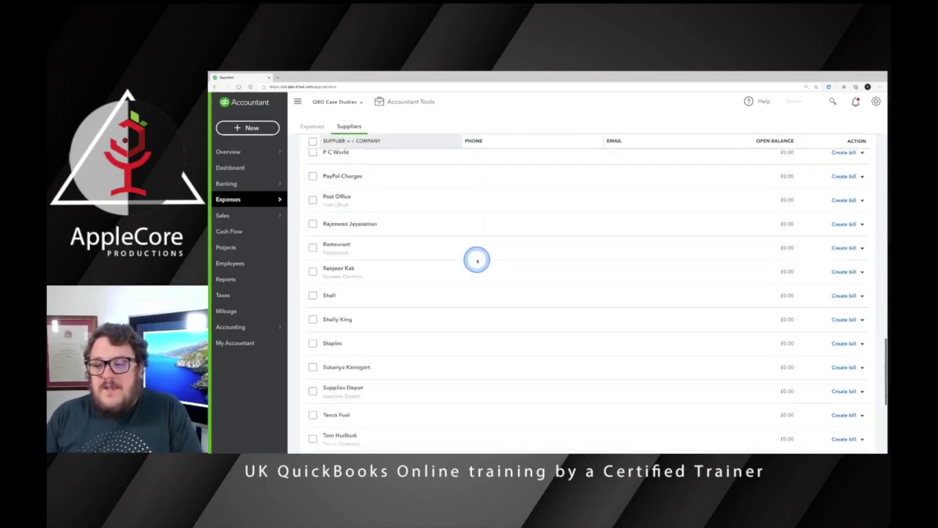
Sort the suppliers by open balance, highest first, and open the Virgin Media Business supplier record
scroll(697, 168, "up", 5)
left_click(775, 140)
left_click(769, 255)
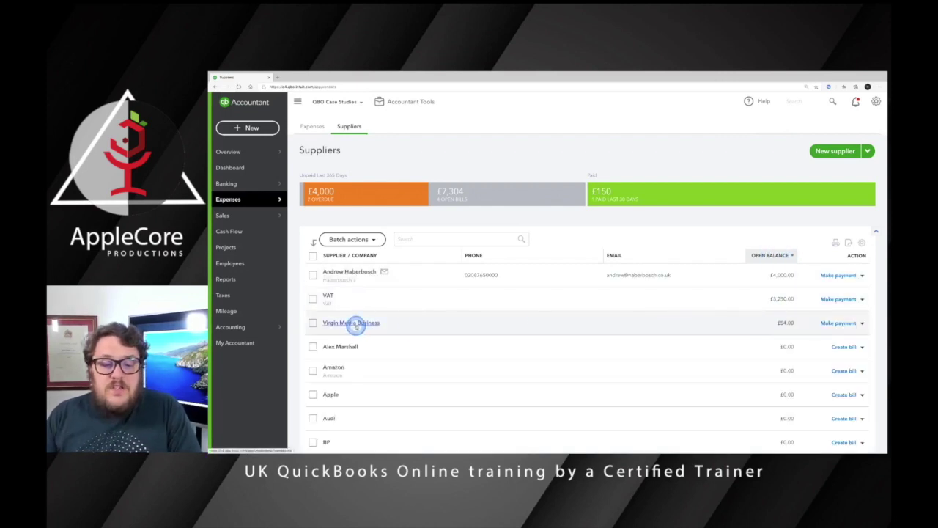
left_click(355, 325)
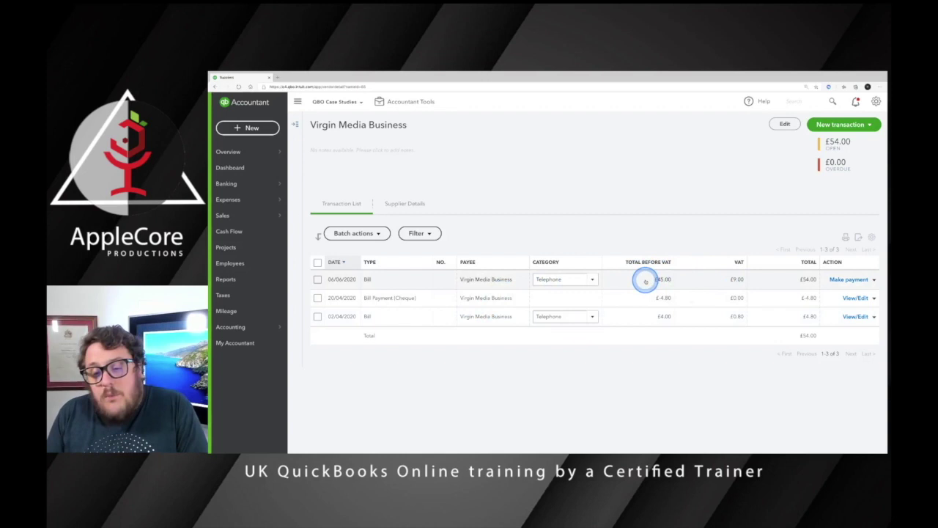
Pay the £54.00 Virgin Media Business bill of 06/06/2020 from Directors Loan Account / Drawing, and save and close the payment
left_click(851, 279)
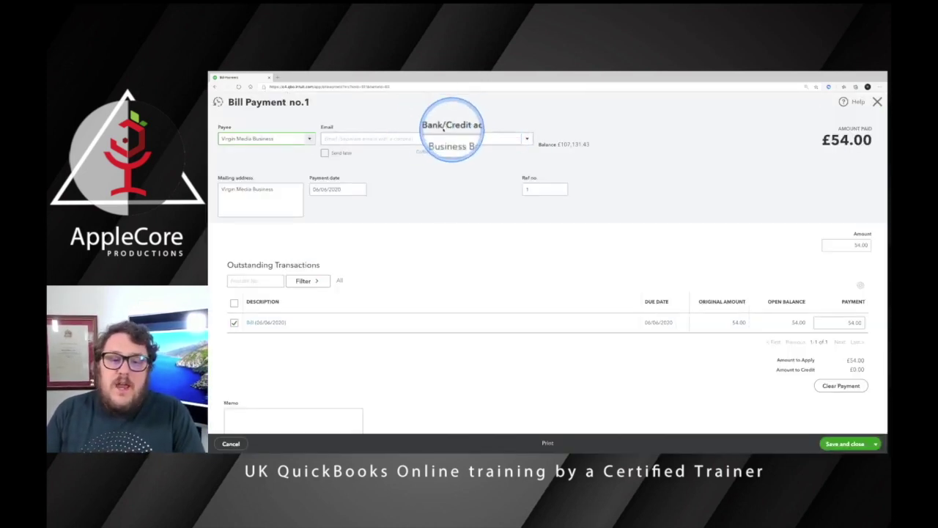
left_click(527, 140)
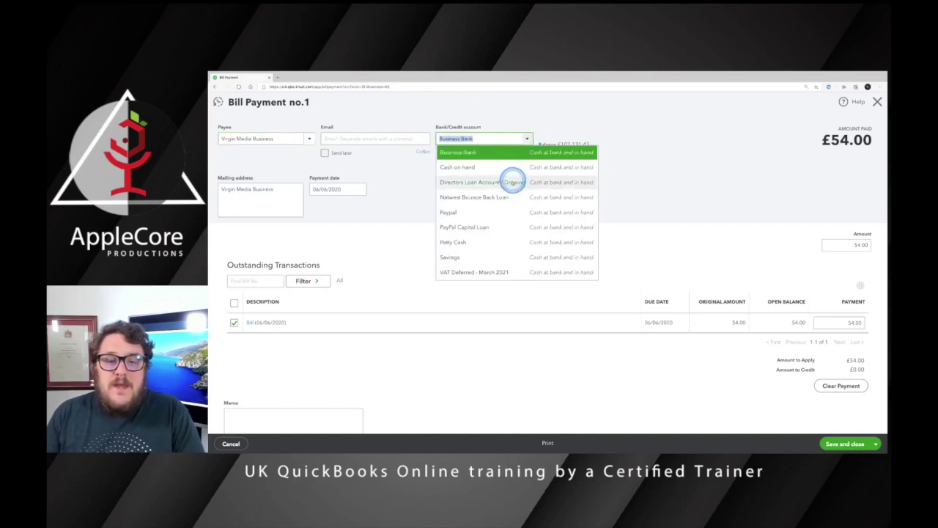
left_click(513, 182)
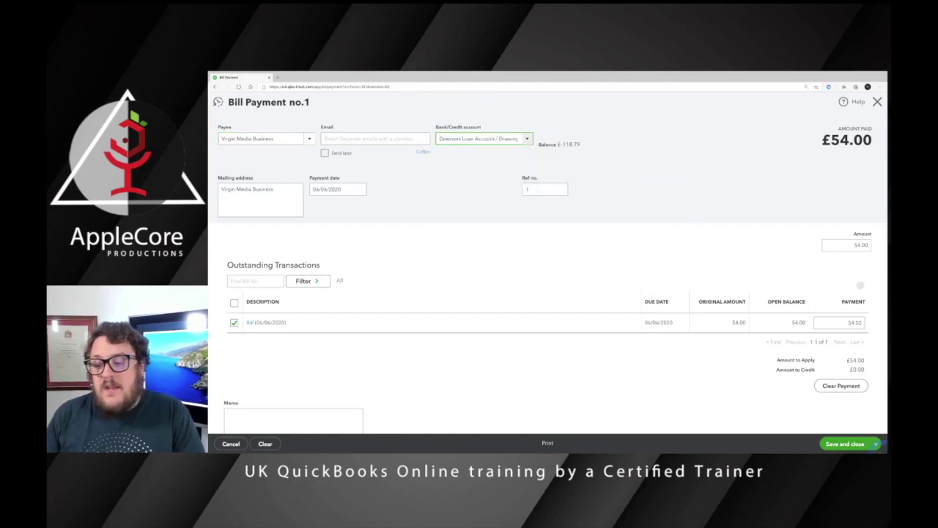
left_click(847, 444)
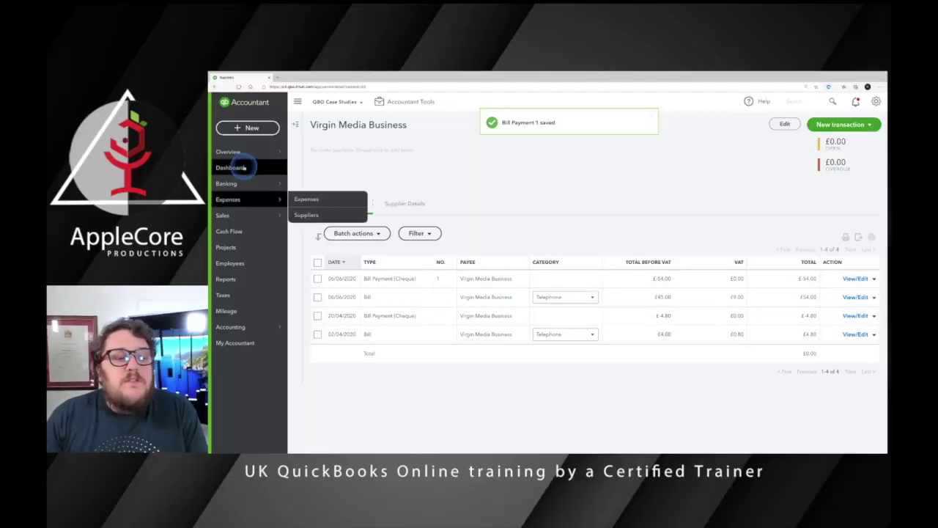
Check the Directors Loan Account / Drawing from the dashboard for the effect of the bill payment
left_click(241, 168)
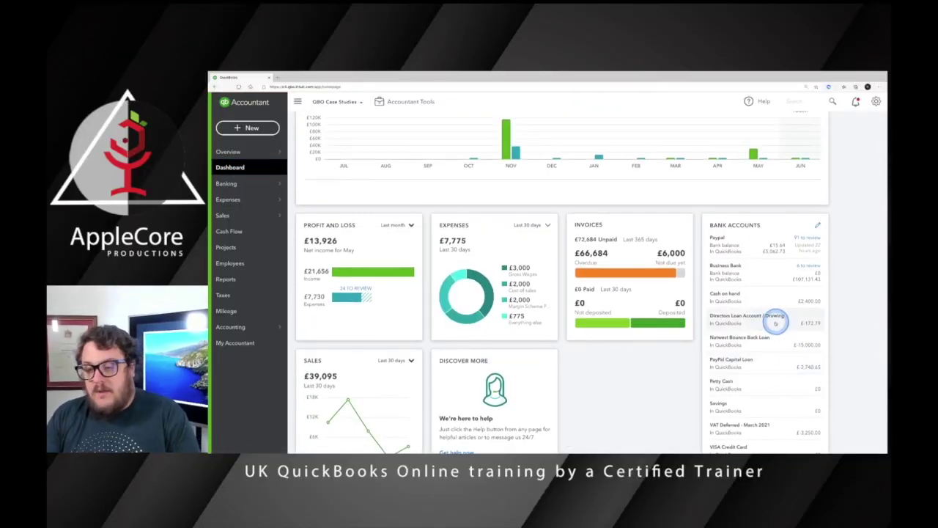
left_click(766, 317)
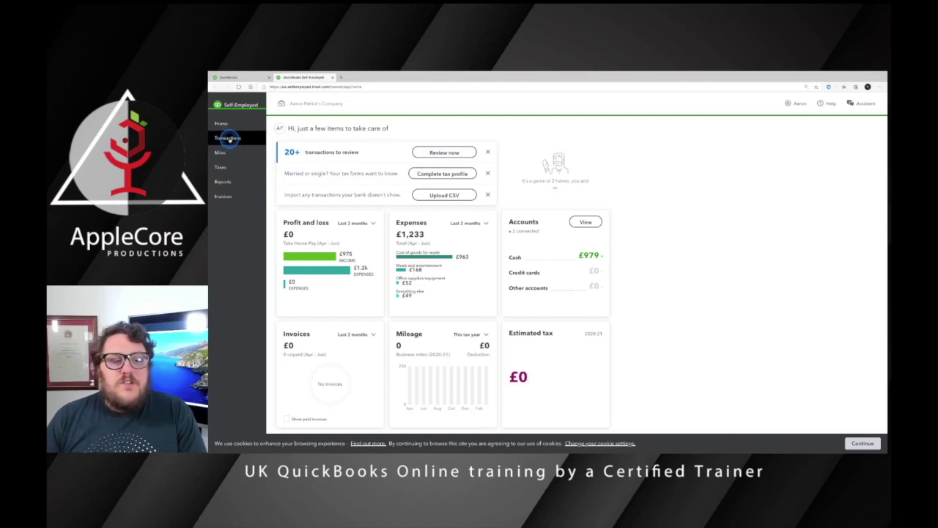
In the QuickBooks Self-Employed transactions, mark the 02/06/2020 Hermes Parcelnet item as Personal and the Packlink Shipping item of that date as Business
left_click(228, 138)
left_click(379, 273)
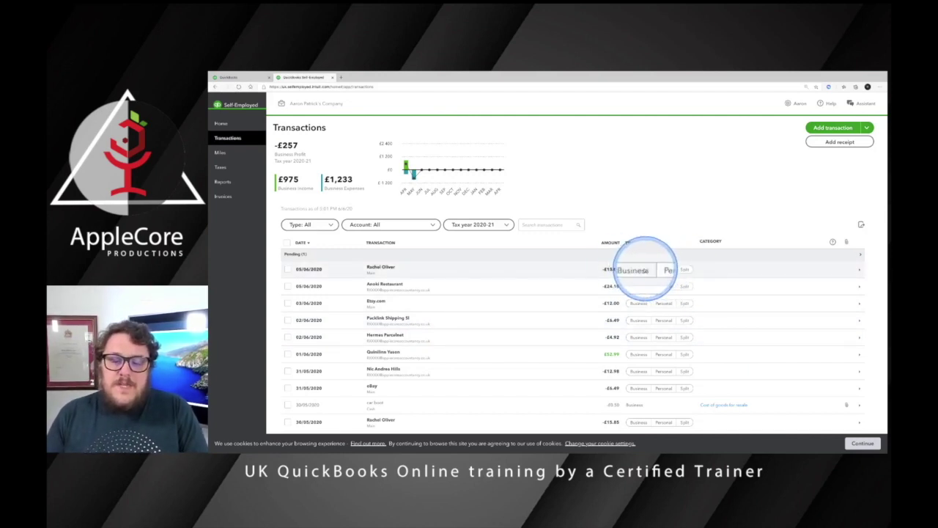
scroll(670, 283, "down", 2)
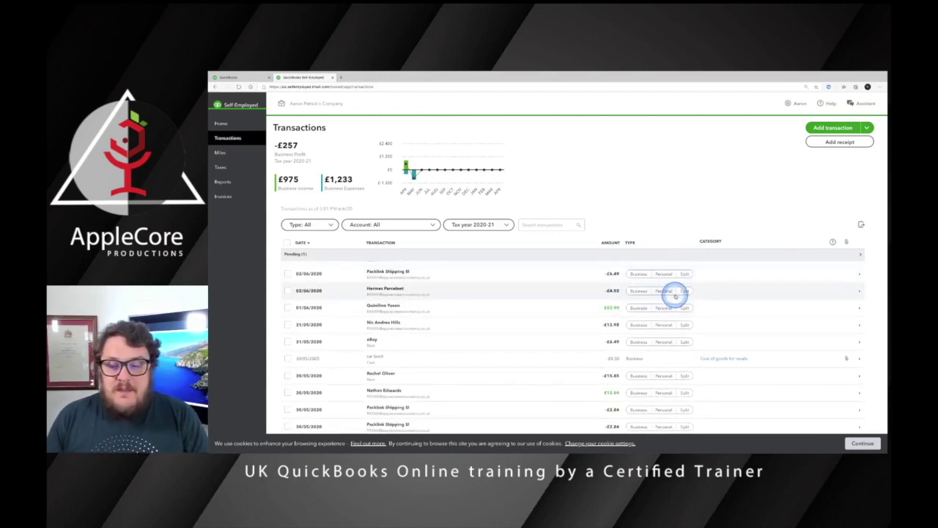
left_click(665, 291)
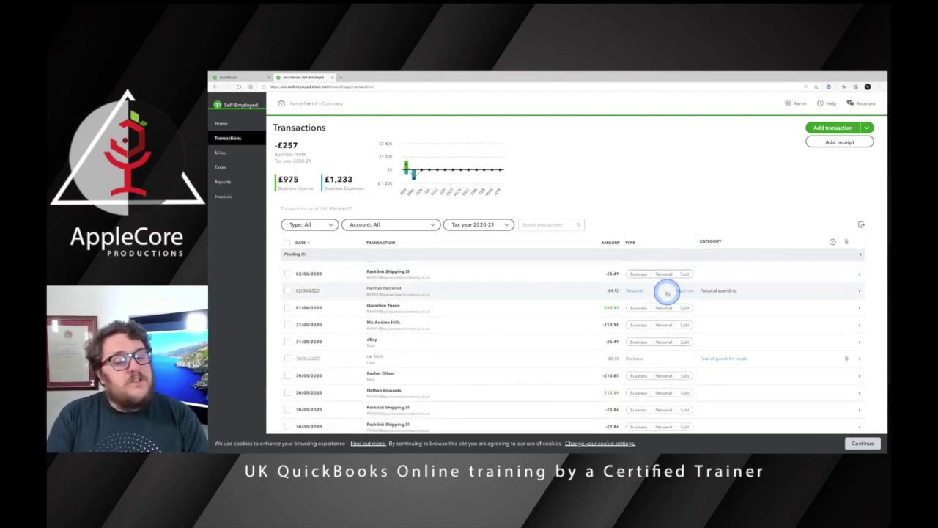
left_click(637, 273)
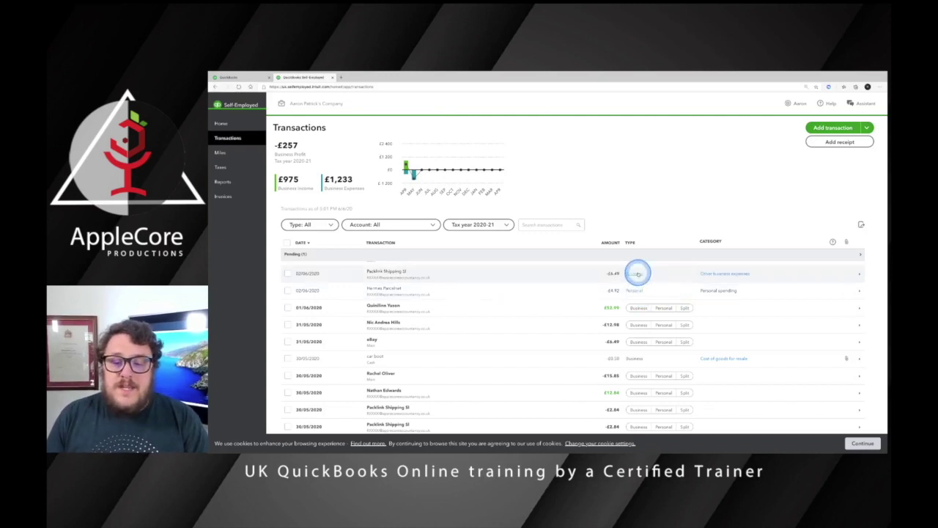
Split the £12.00 Etsy.com transaction by amount between Business and Personal, with £3.00 as the business portion
scroll(641, 304, "up", 2)
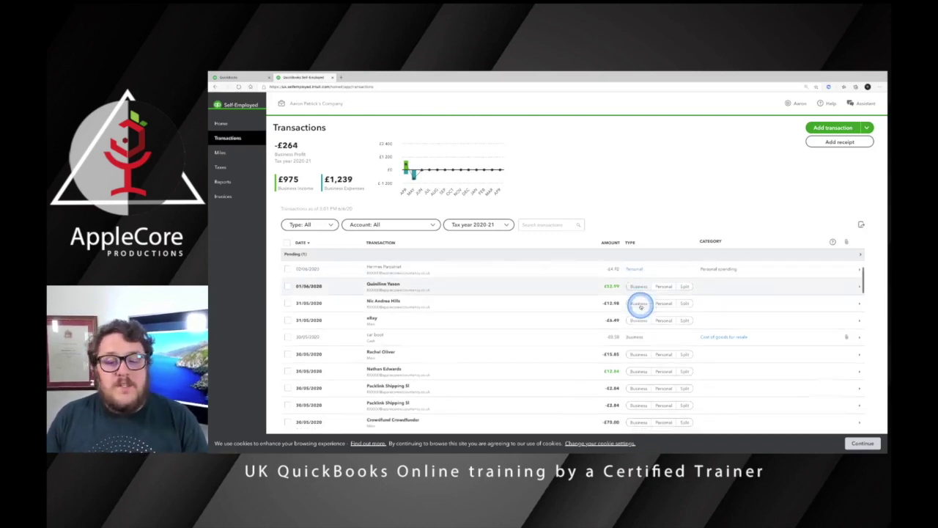
left_click(684, 305)
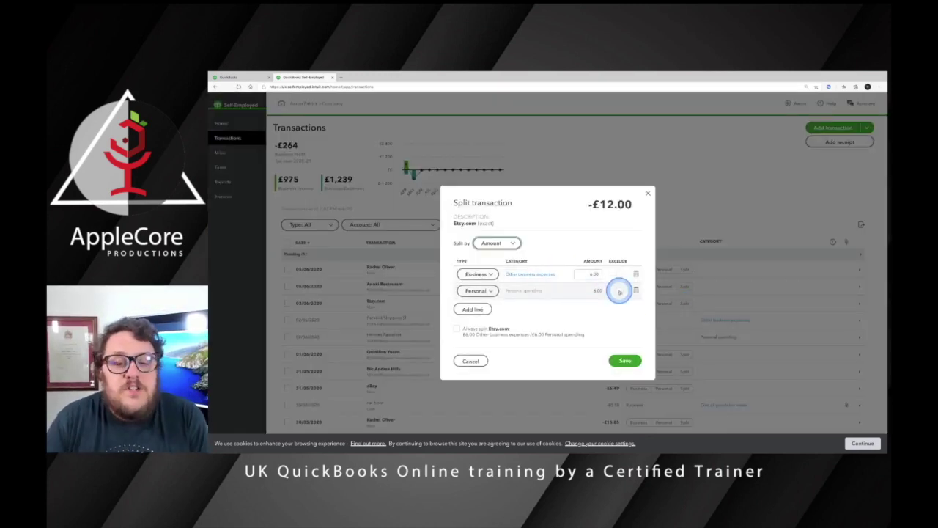
left_click(587, 275)
left_click(582, 275)
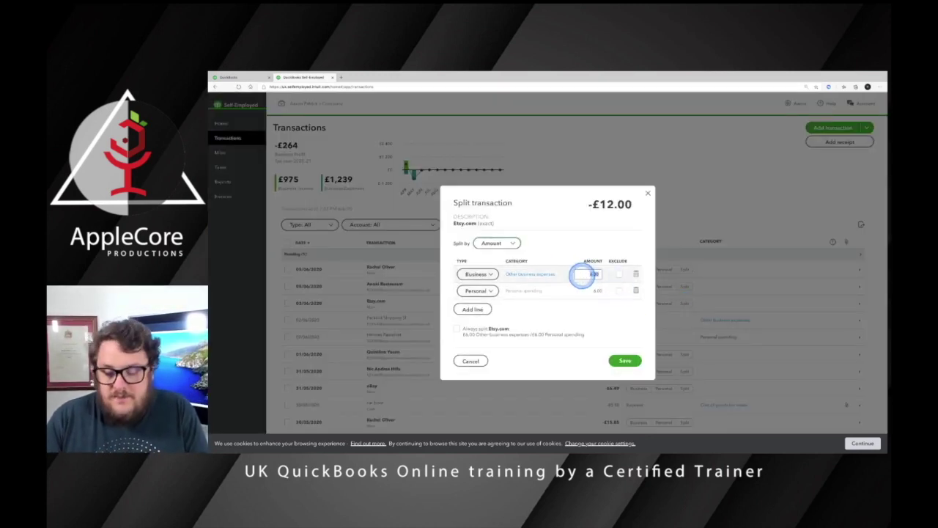
type("3")
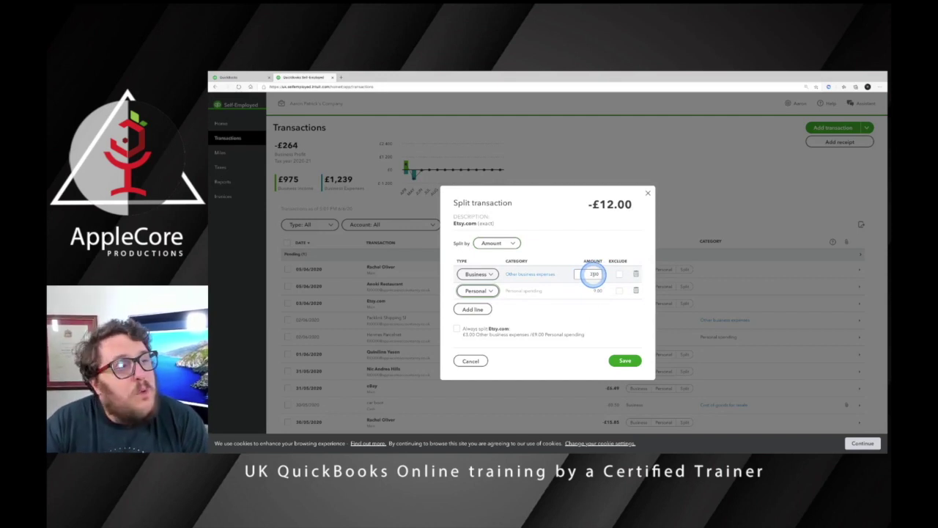